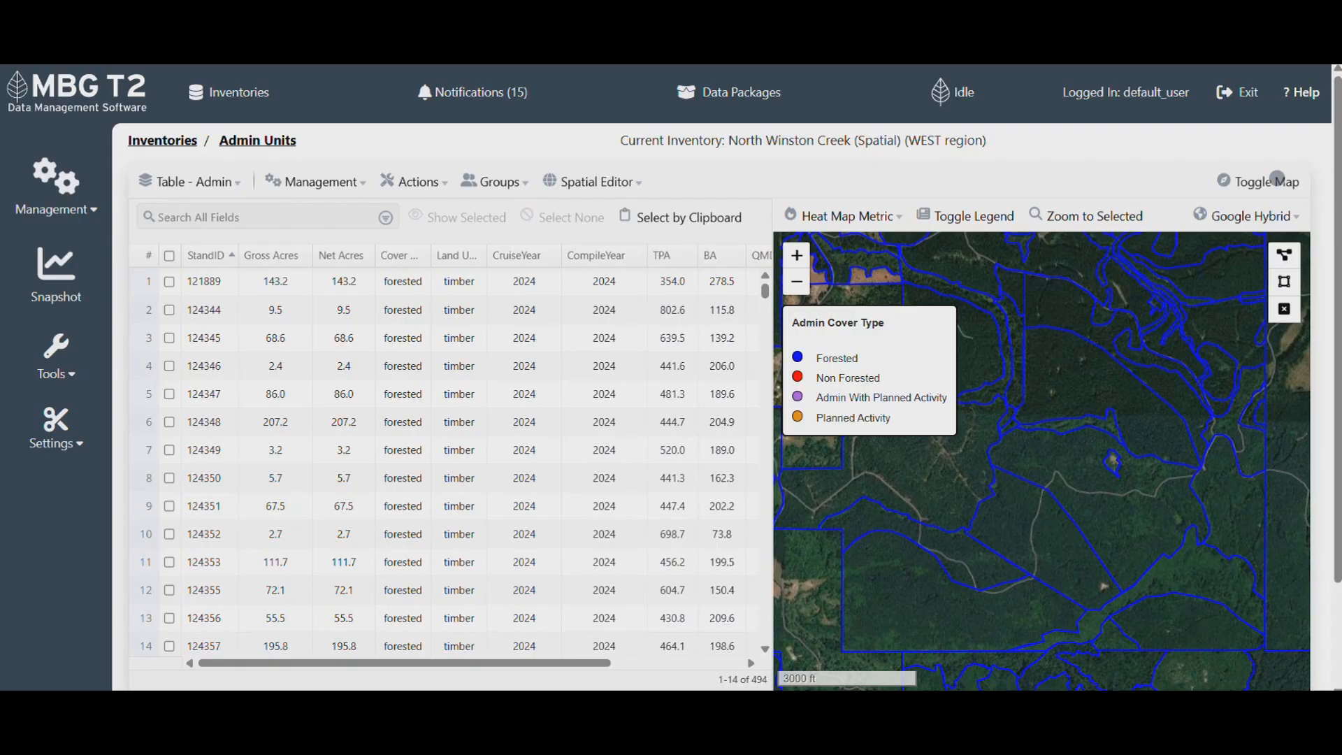
- Select admin stands 124347, 124351 and 124367 using Select by Clipboard from the copied IDs
{"action": "left_click", "coordinate": [60, 178]}
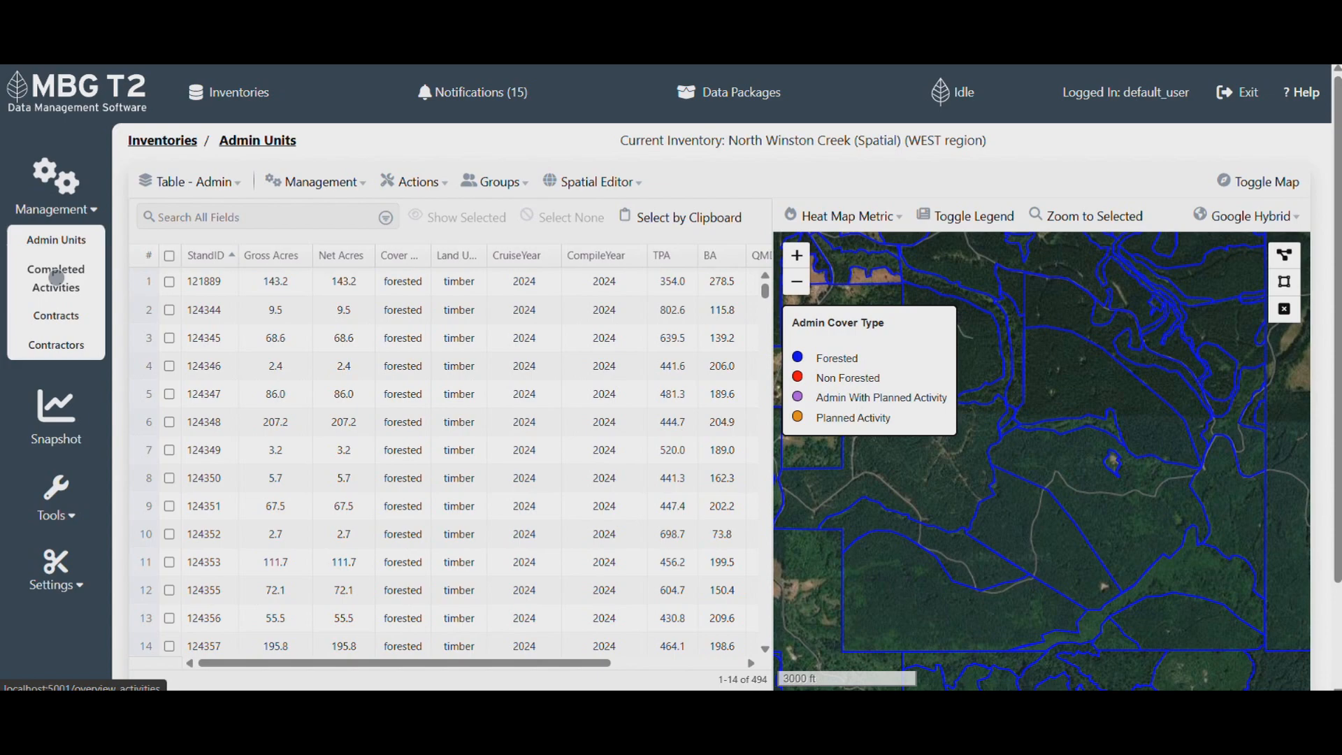
{"action": "left_click", "coordinate": [660, 217]}
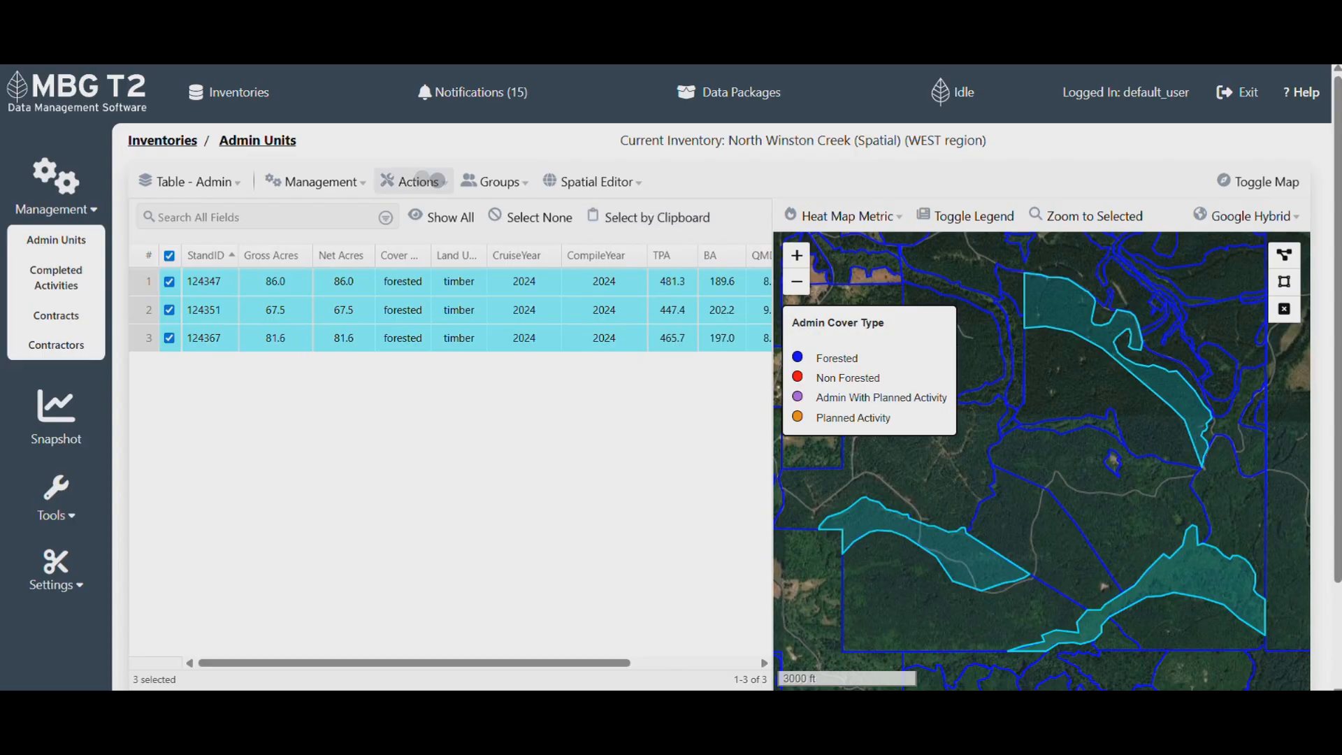
- Apply a depletion to the three selected stands, confirming to continue to the completed-activity form
{"action": "left_click", "coordinate": [422, 179]}
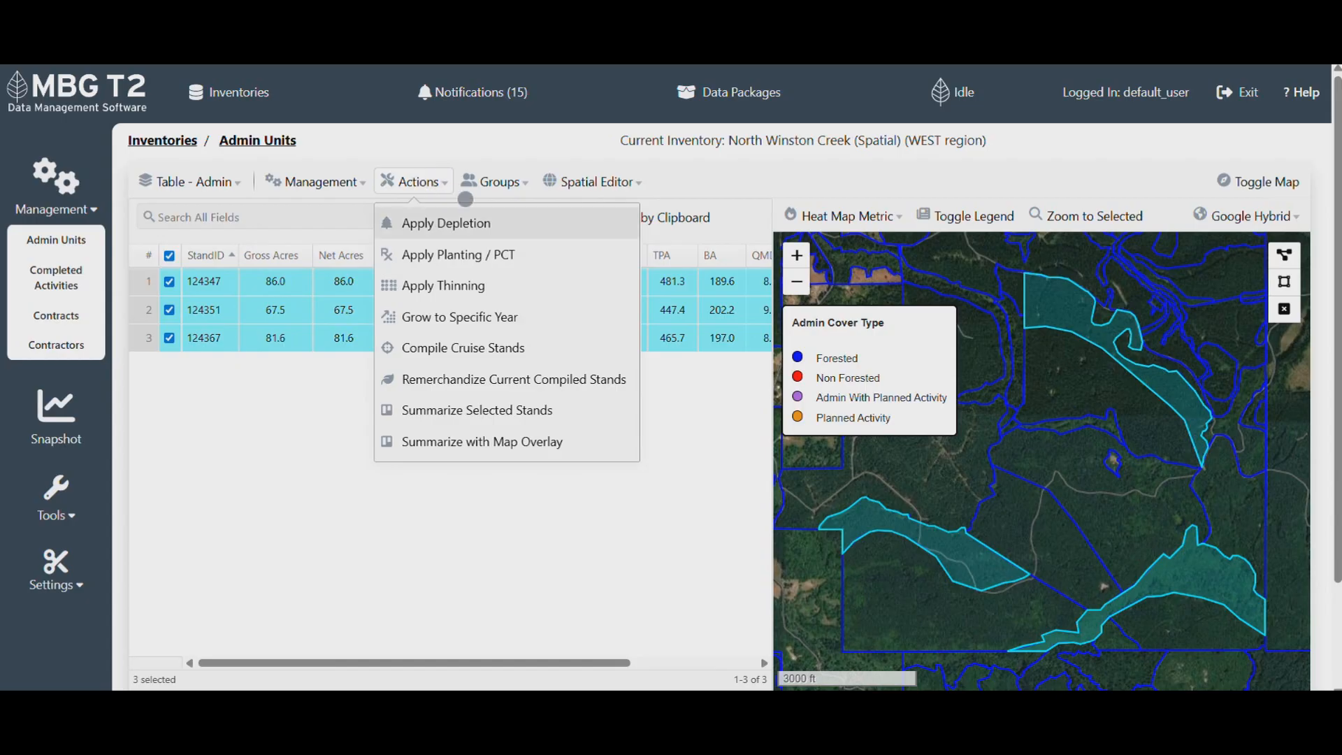
{"action": "left_click", "coordinate": [514, 223]}
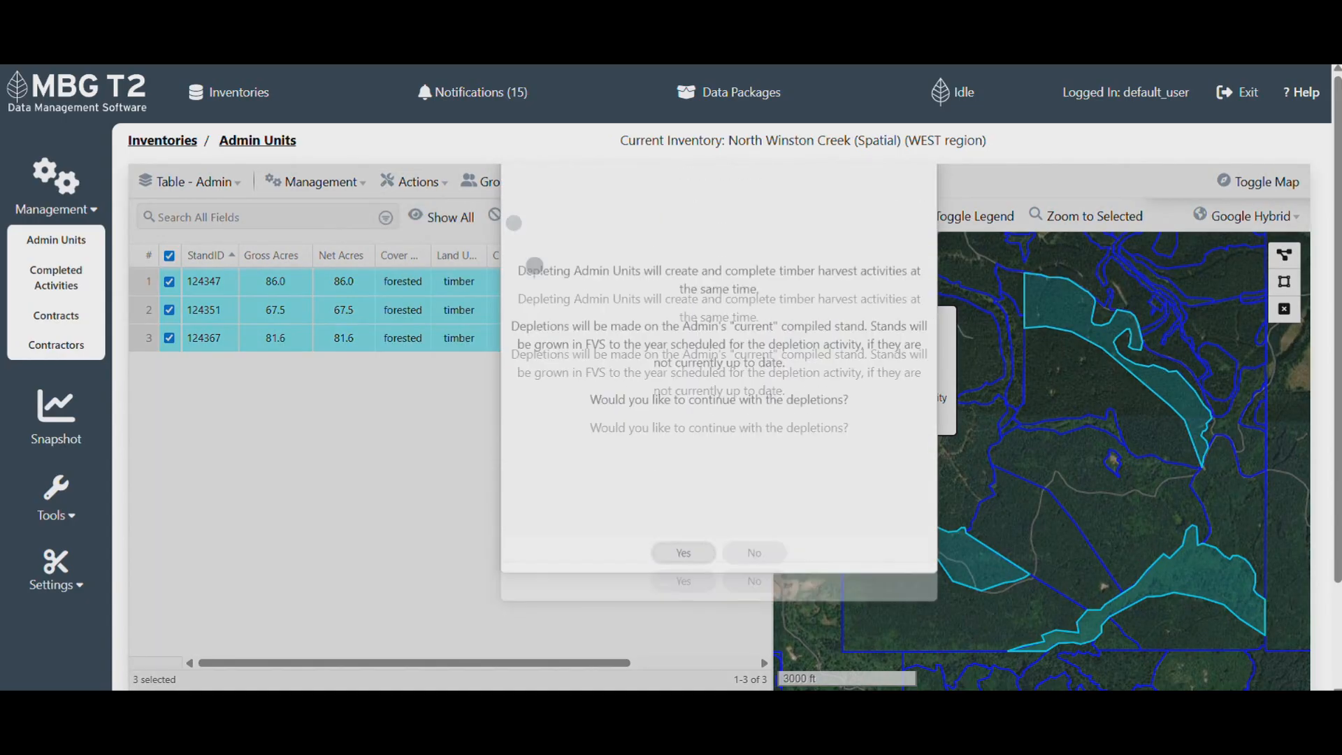
{"action": "left_click", "coordinate": [684, 580]}
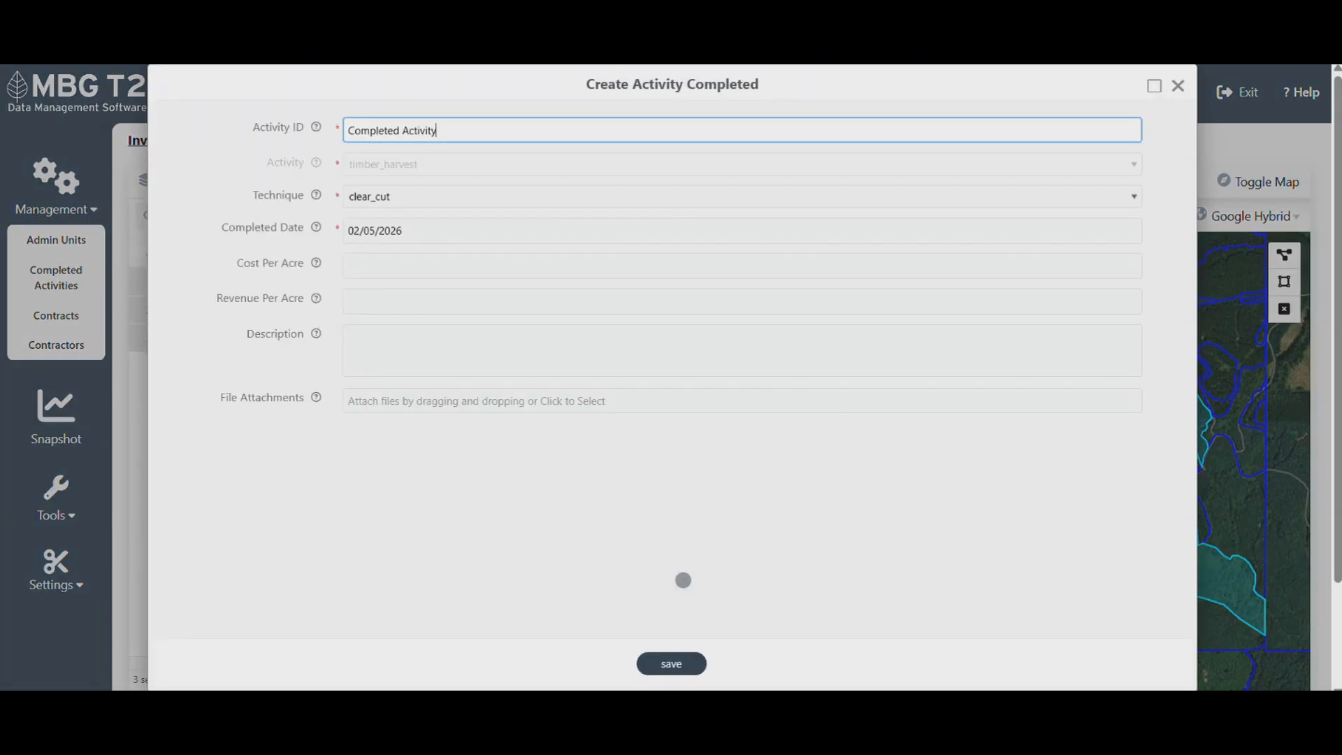
- Set the clear-cut depletion's Activity ID to admin_depletions, save it, and dismiss the processing notice
{"action": "key", "text": "ctrl+a"}
{"action": "type", "text": "admin_depletions"}
{"action": "mouse_move", "coordinate": [316, 194]}
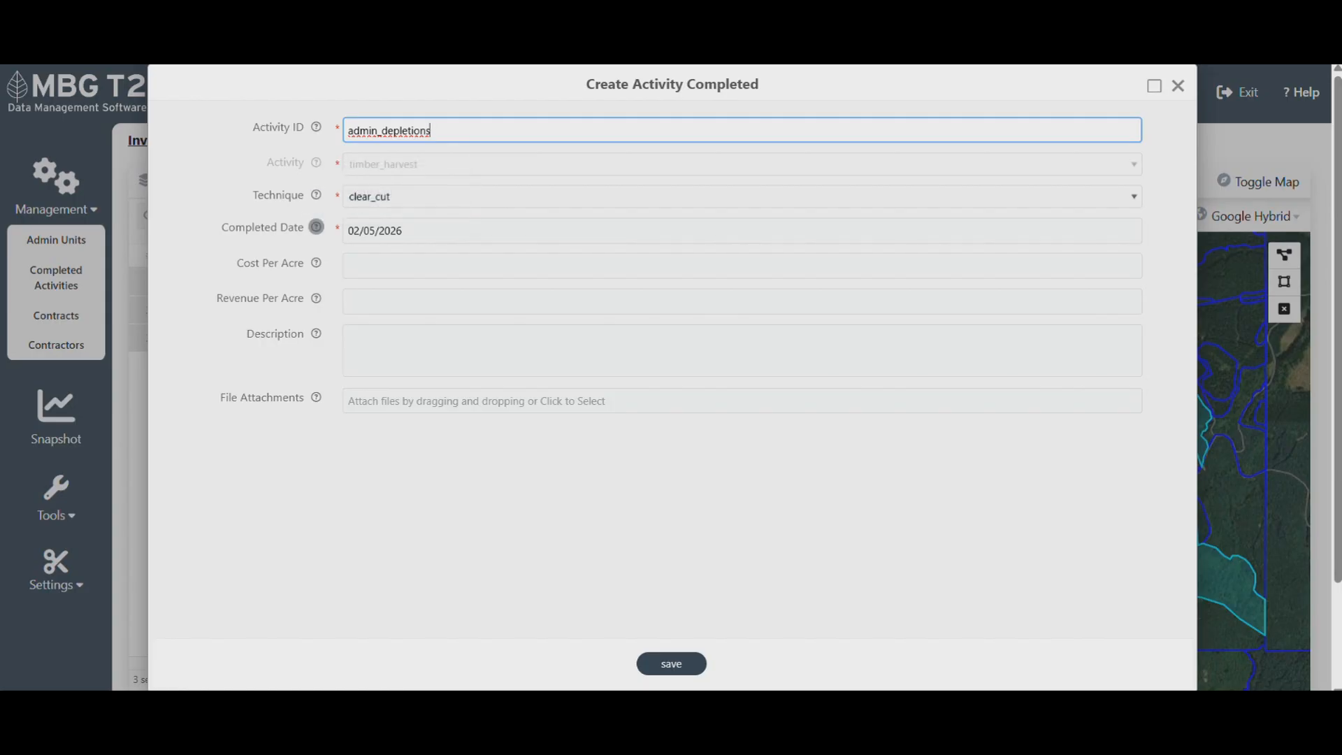
{"action": "mouse_move", "coordinate": [316, 227]}
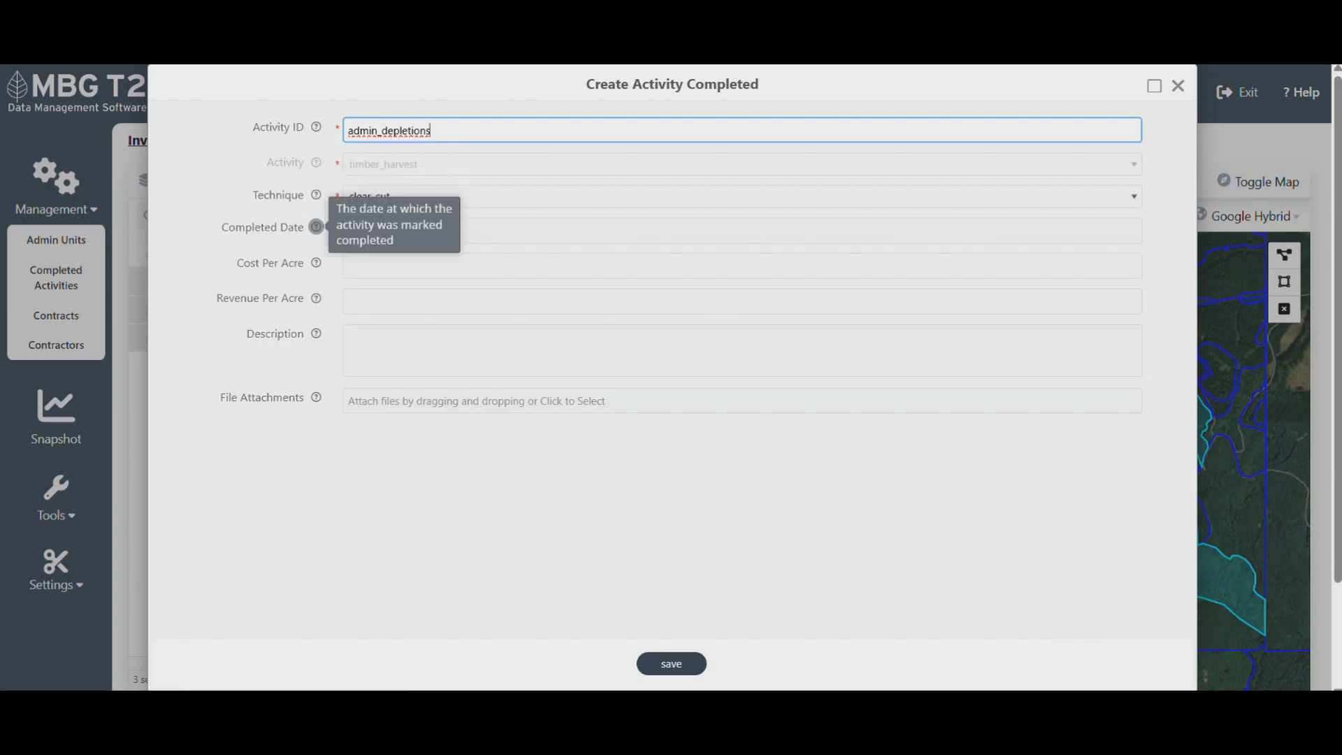
{"action": "mouse_move", "coordinate": [316, 262]}
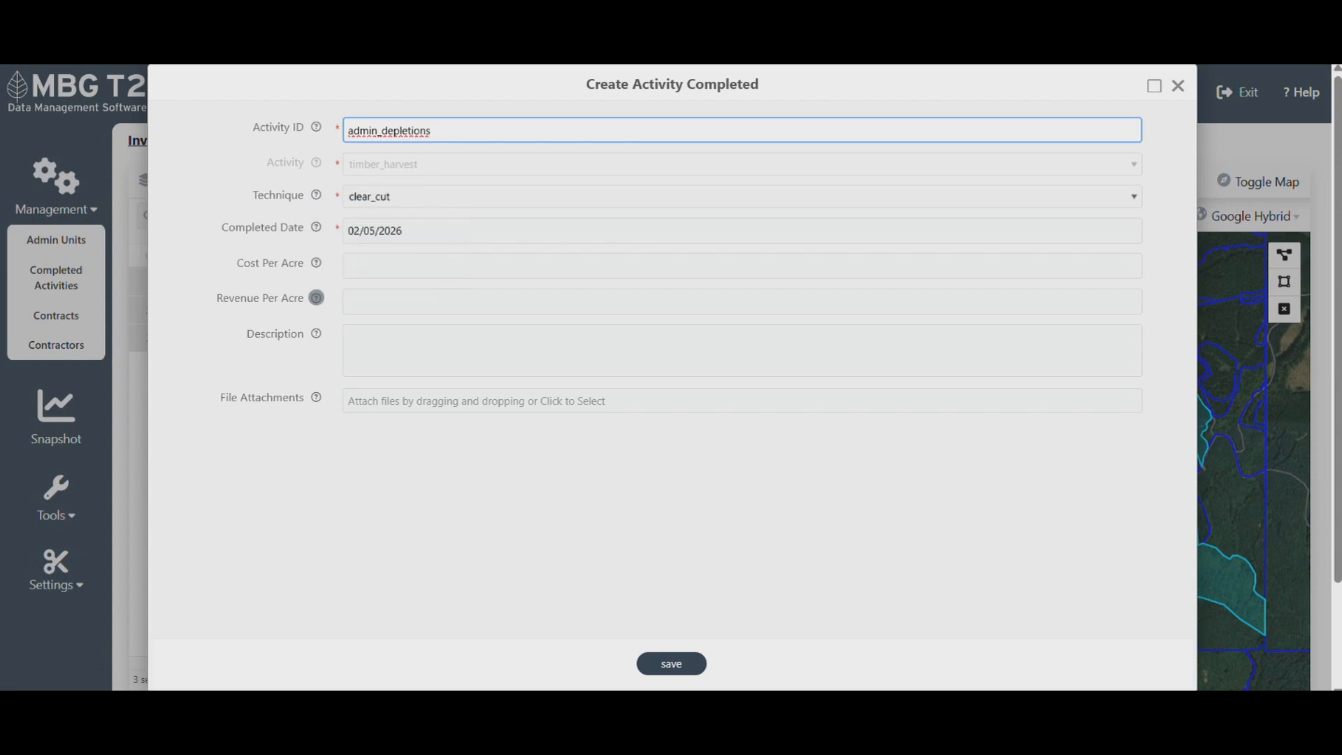
{"action": "mouse_move", "coordinate": [316, 298]}
{"action": "mouse_move", "coordinate": [316, 333]}
{"action": "mouse_move", "coordinate": [316, 397]}
{"action": "key", "text": "Return"}
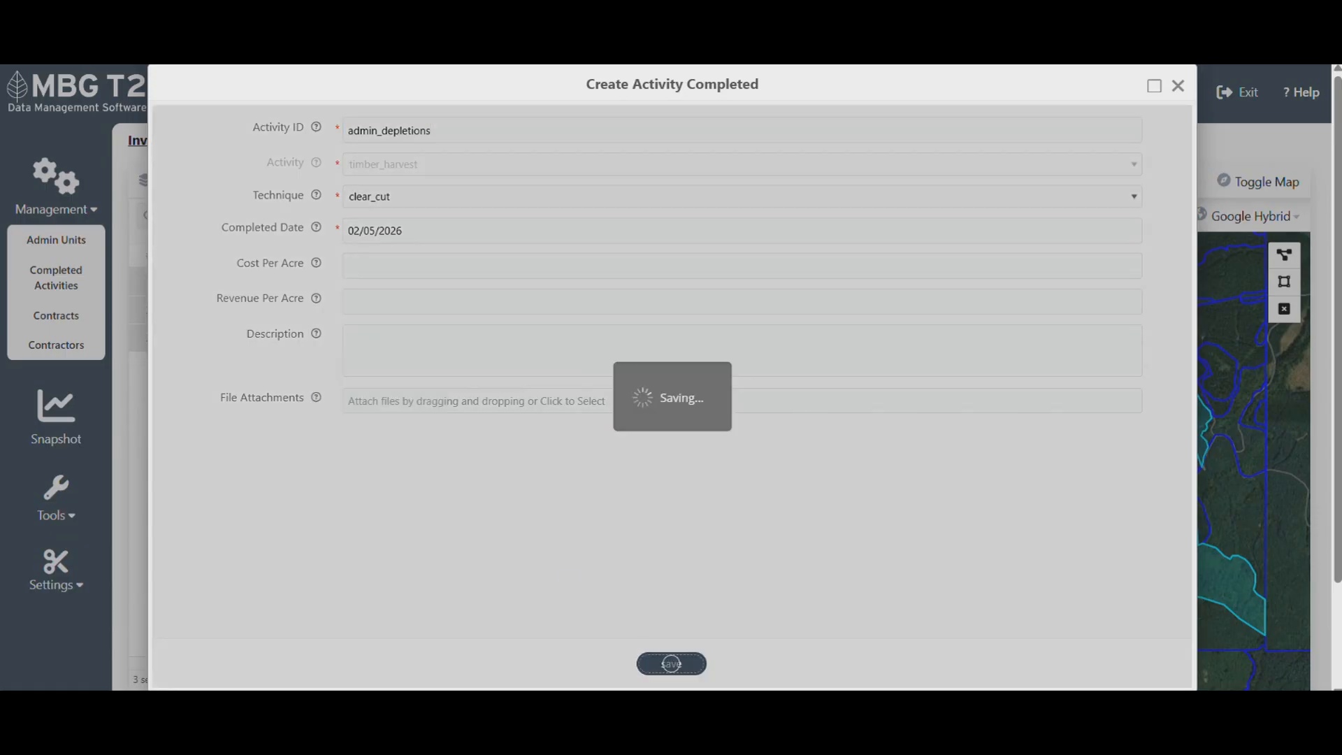
{"action": "left_click", "coordinate": [672, 434]}
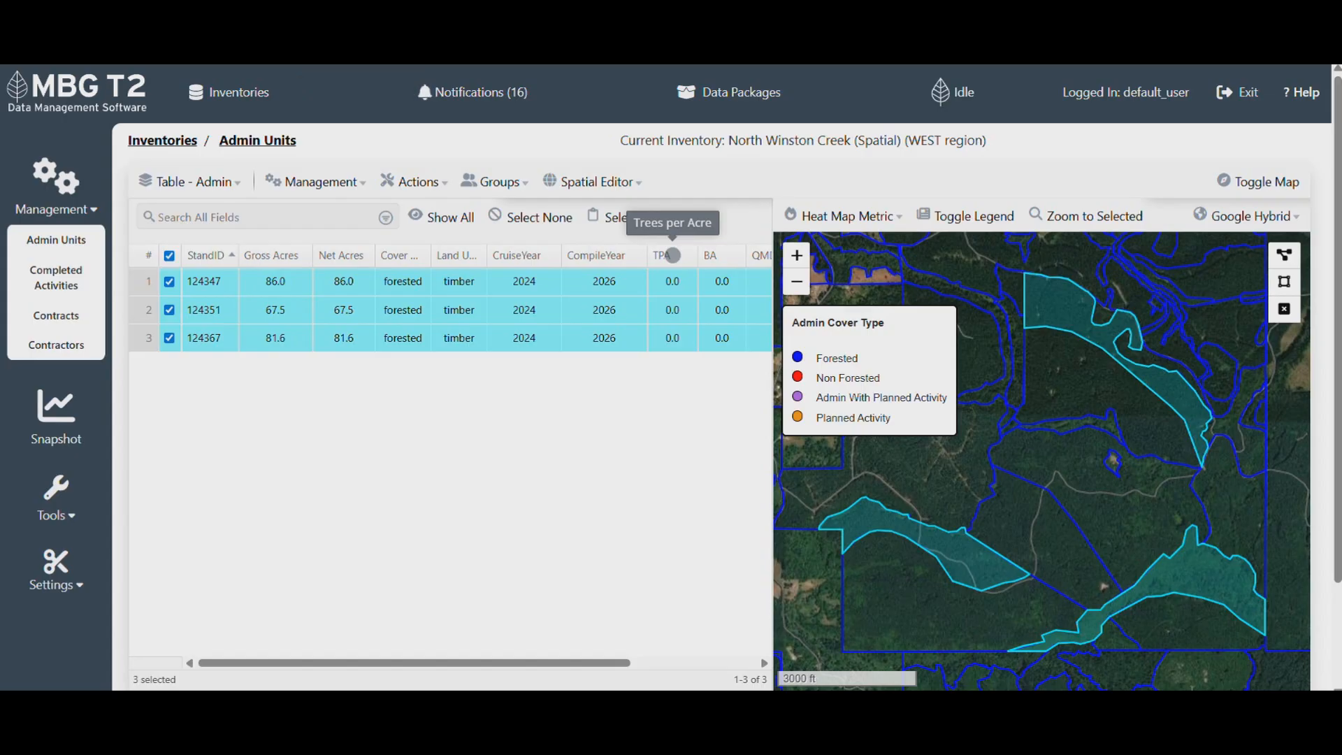
- Clear the stand selection, then upload the depletion file using the saved depletion_map data map
{"action": "left_click", "coordinate": [538, 217]}
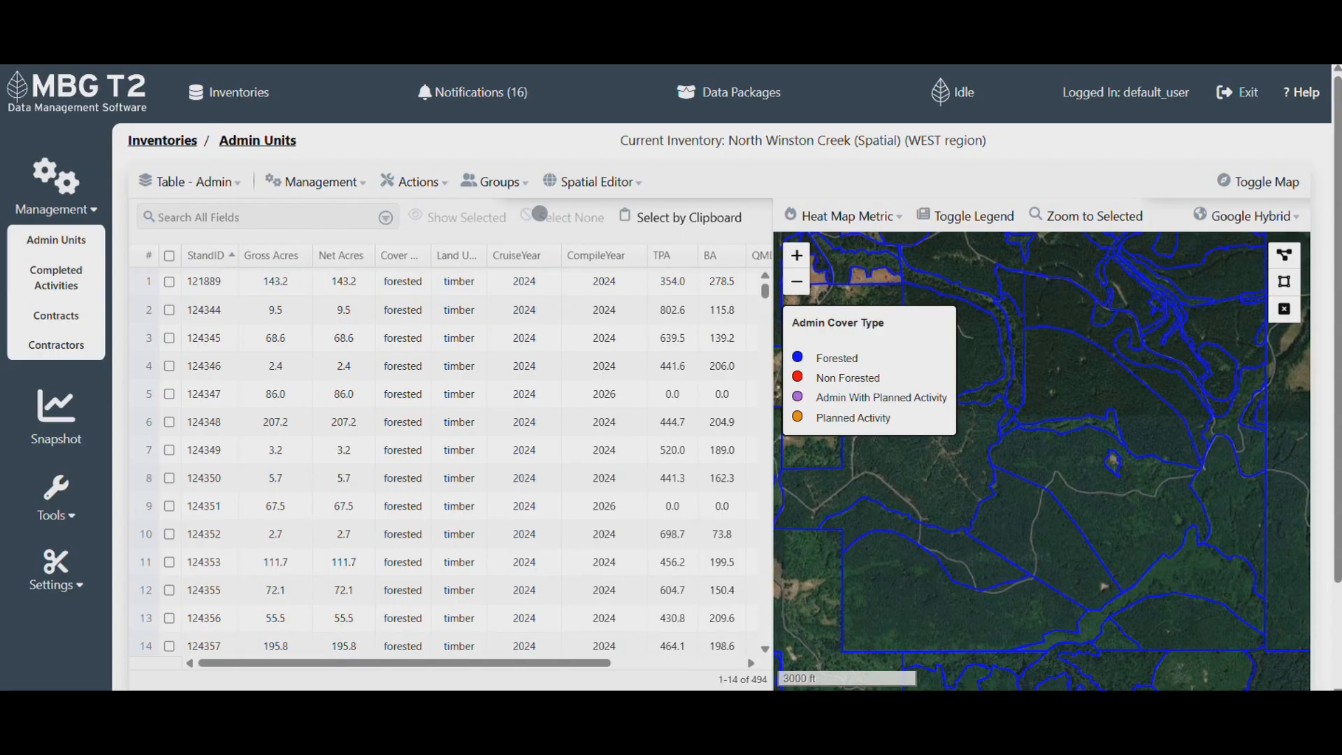
{"action": "left_click", "coordinate": [56, 514]}
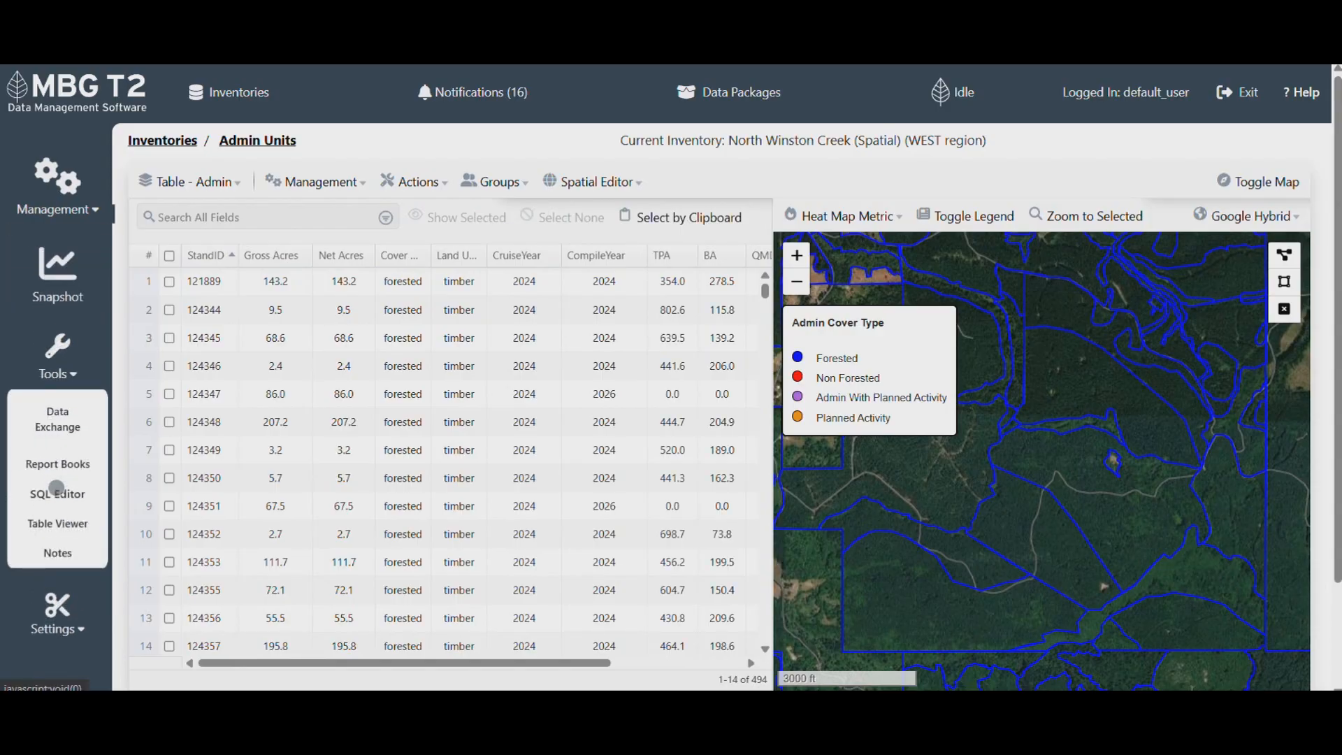
{"action": "left_click", "coordinate": [57, 418]}
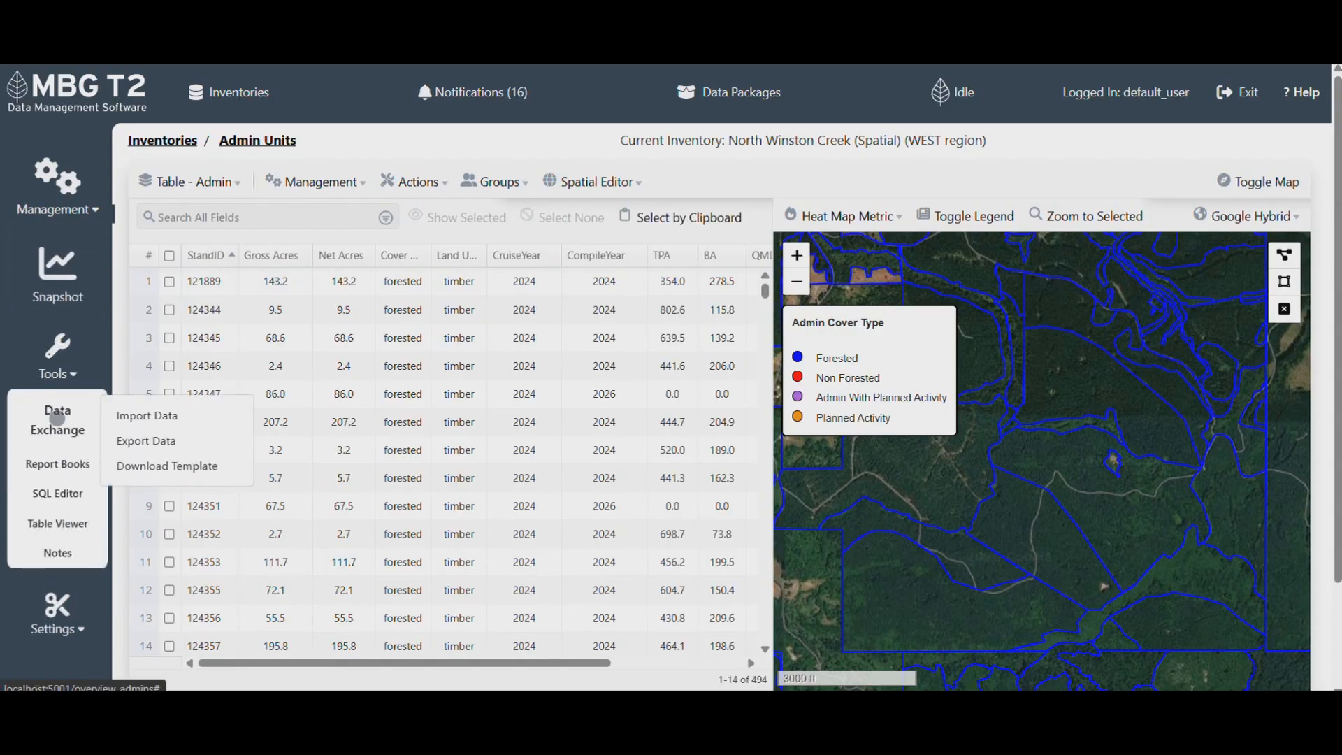
{"action": "left_click", "coordinate": [175, 415]}
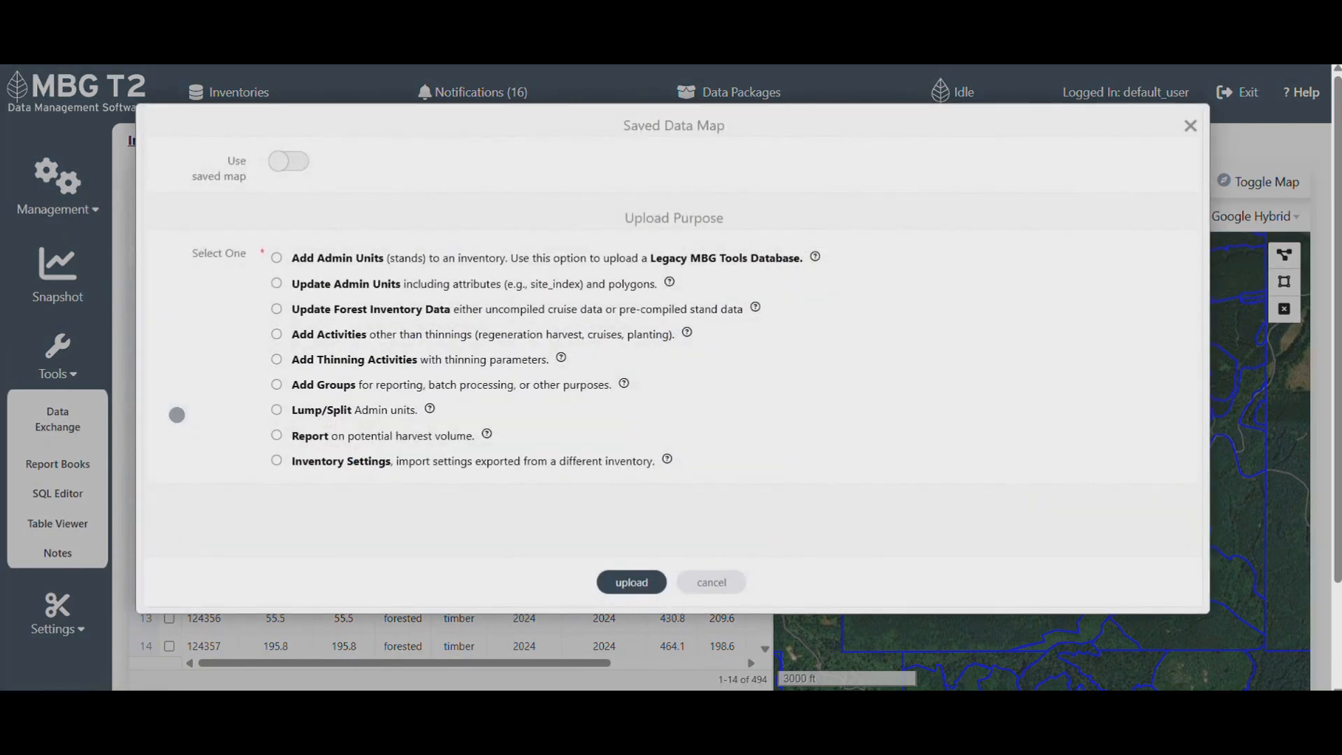
{"action": "left_click", "coordinate": [289, 161]}
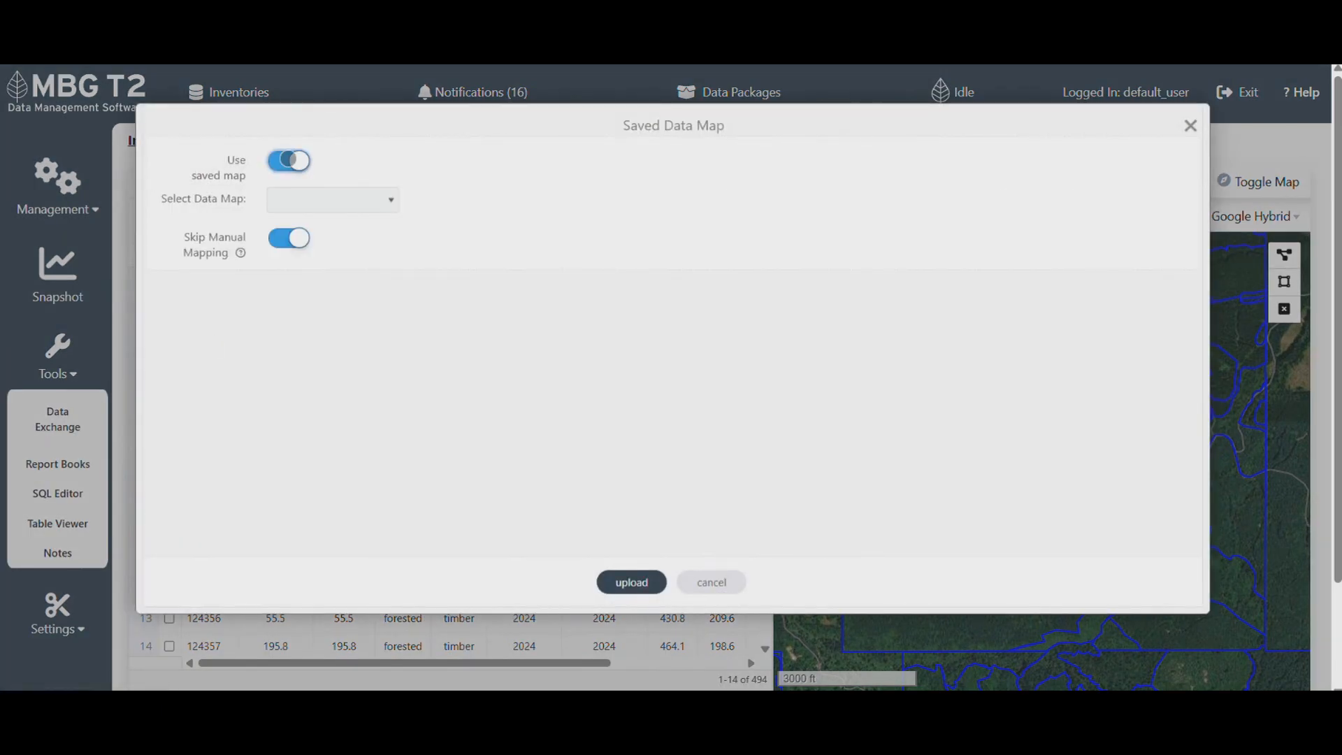
{"action": "left_click", "coordinate": [333, 199]}
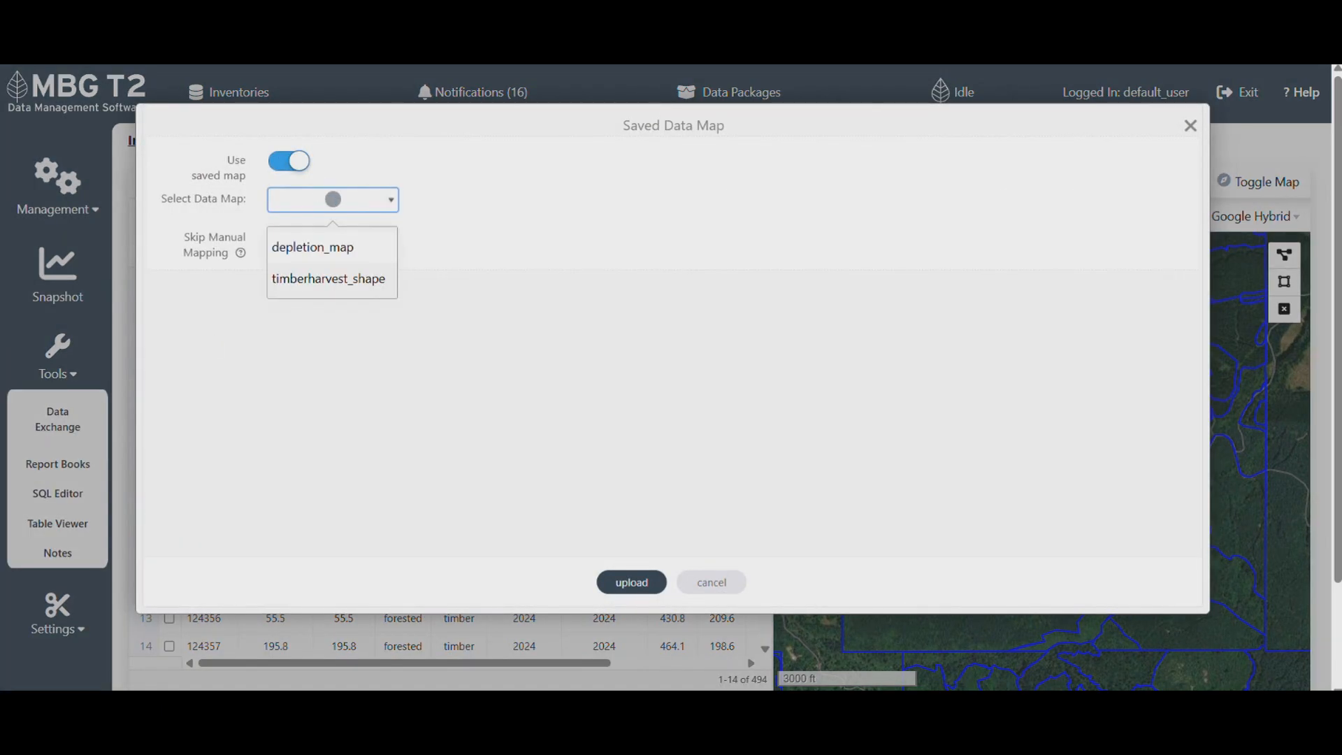
{"action": "left_click", "coordinate": [330, 238]}
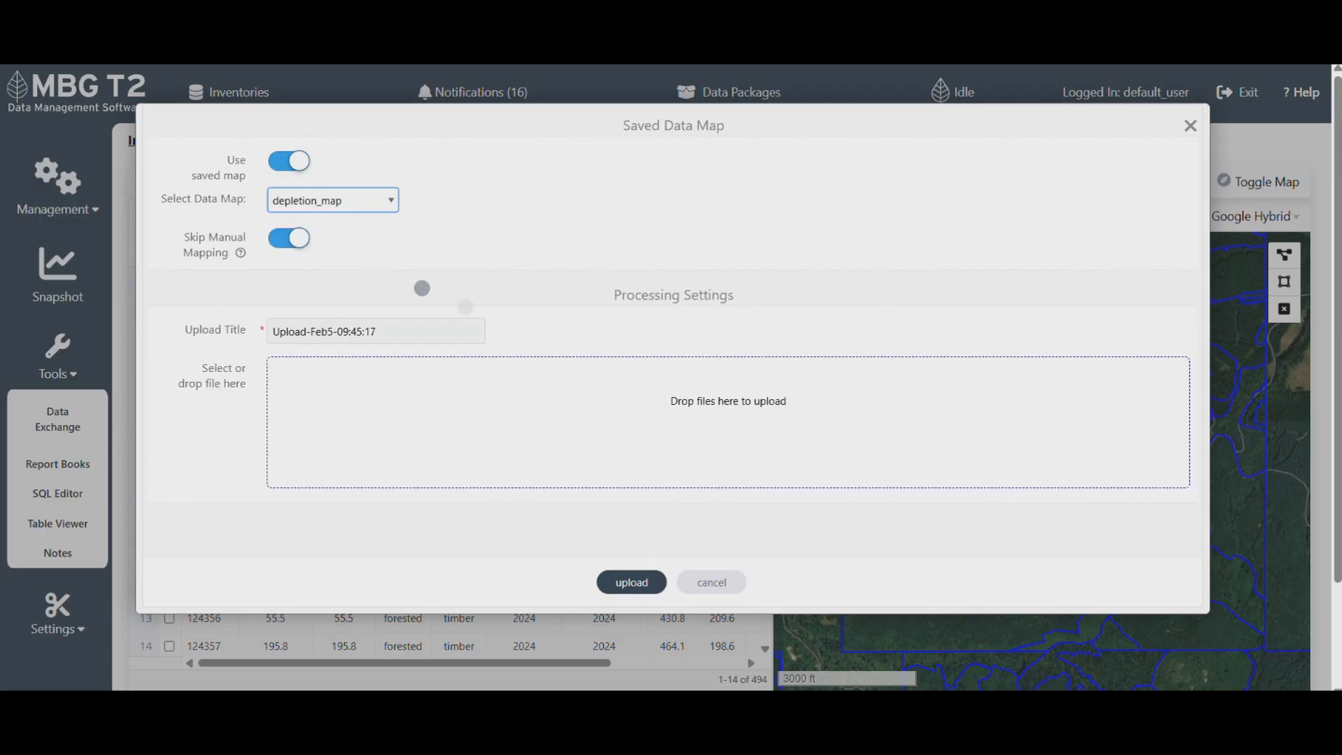
{"action": "left_click", "coordinate": [728, 422]}
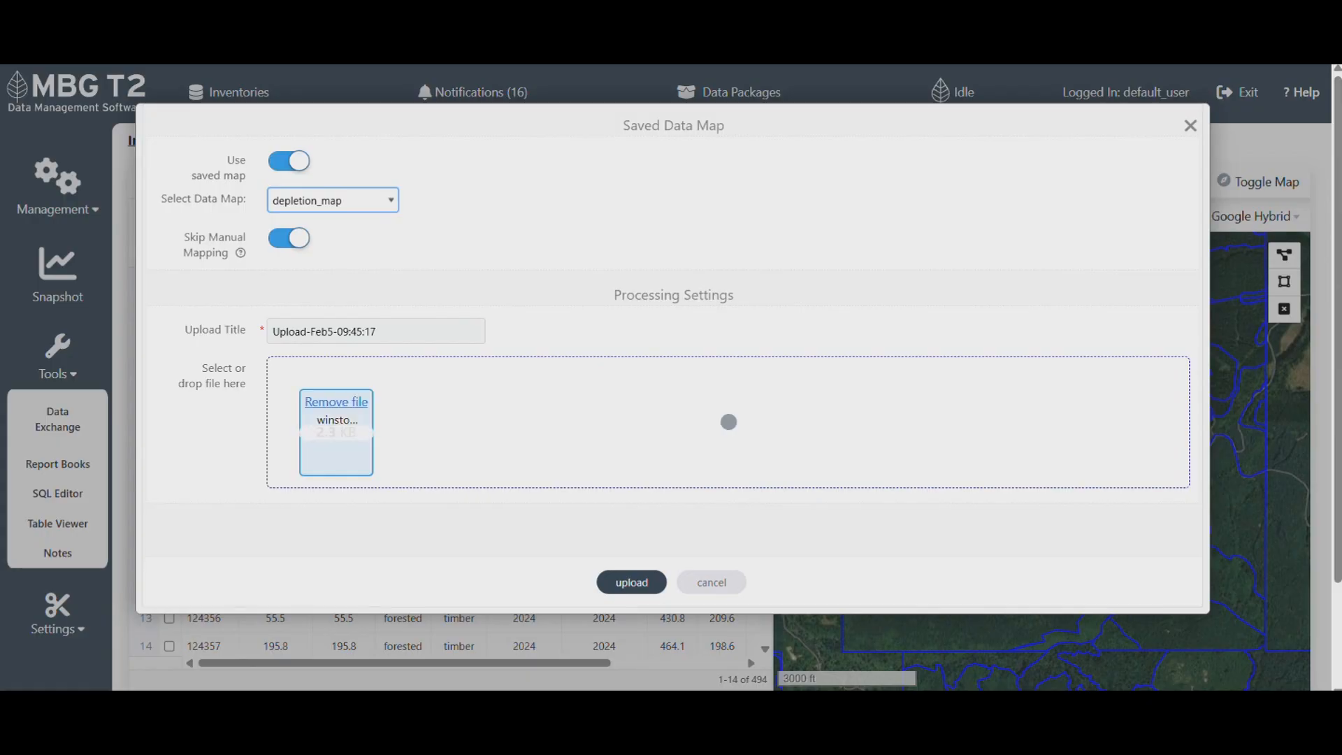
{"action": "left_click", "coordinate": [632, 581]}
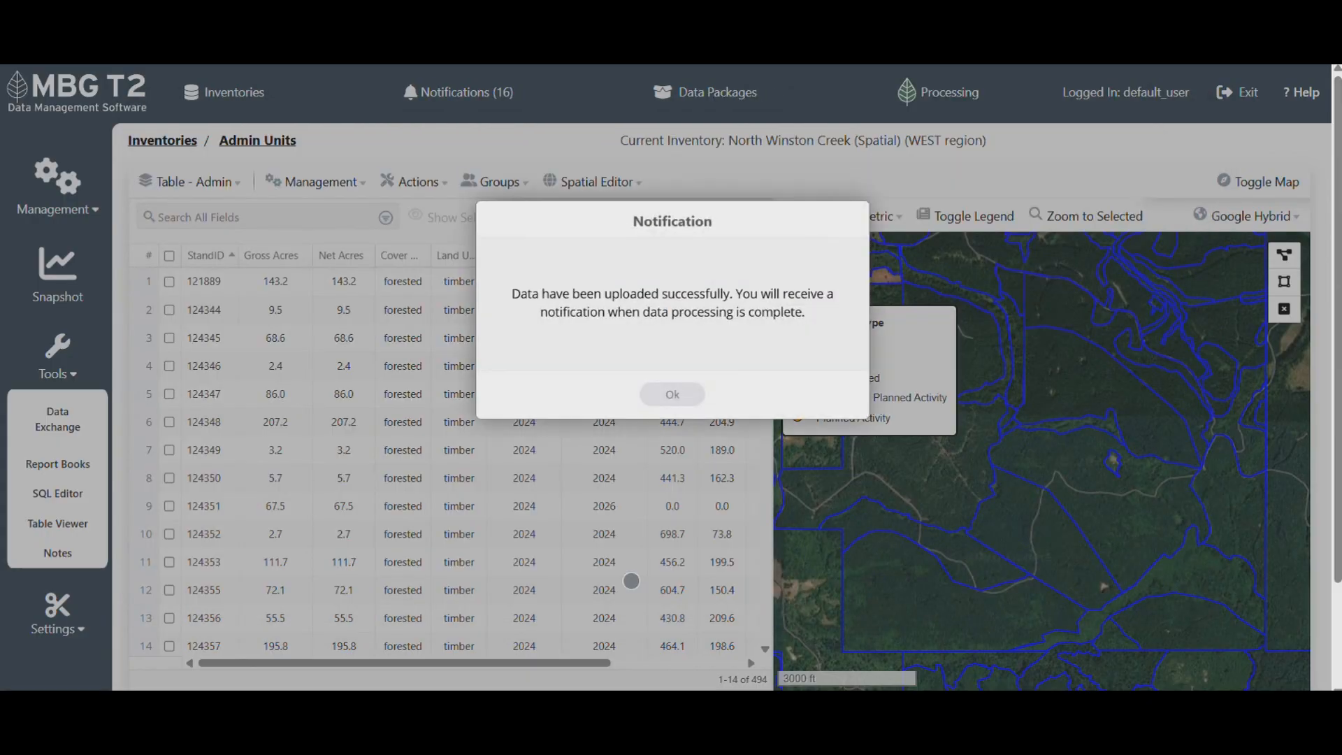
{"action": "left_click", "coordinate": [673, 394]}
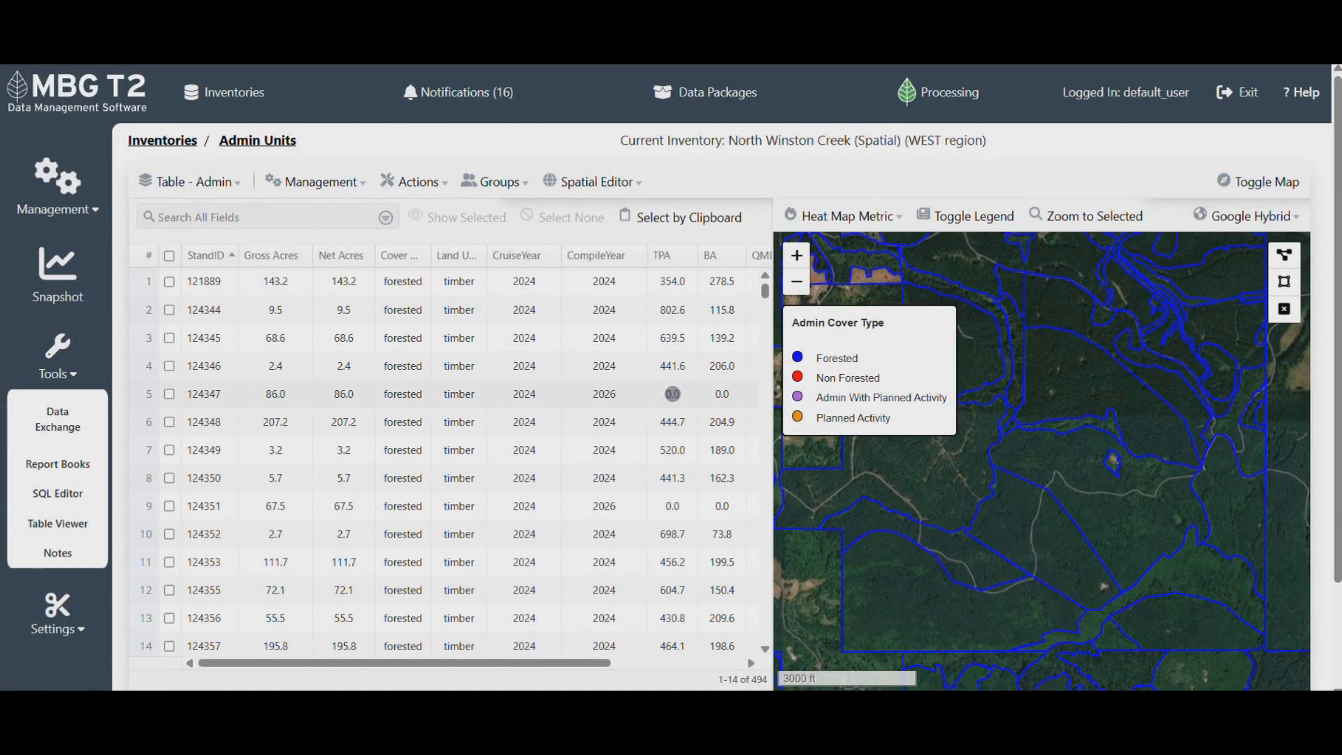
- Show the Planned Activities table and zoom the map to the shfile_deplete1 polygon
{"action": "left_click", "coordinate": [199, 178]}
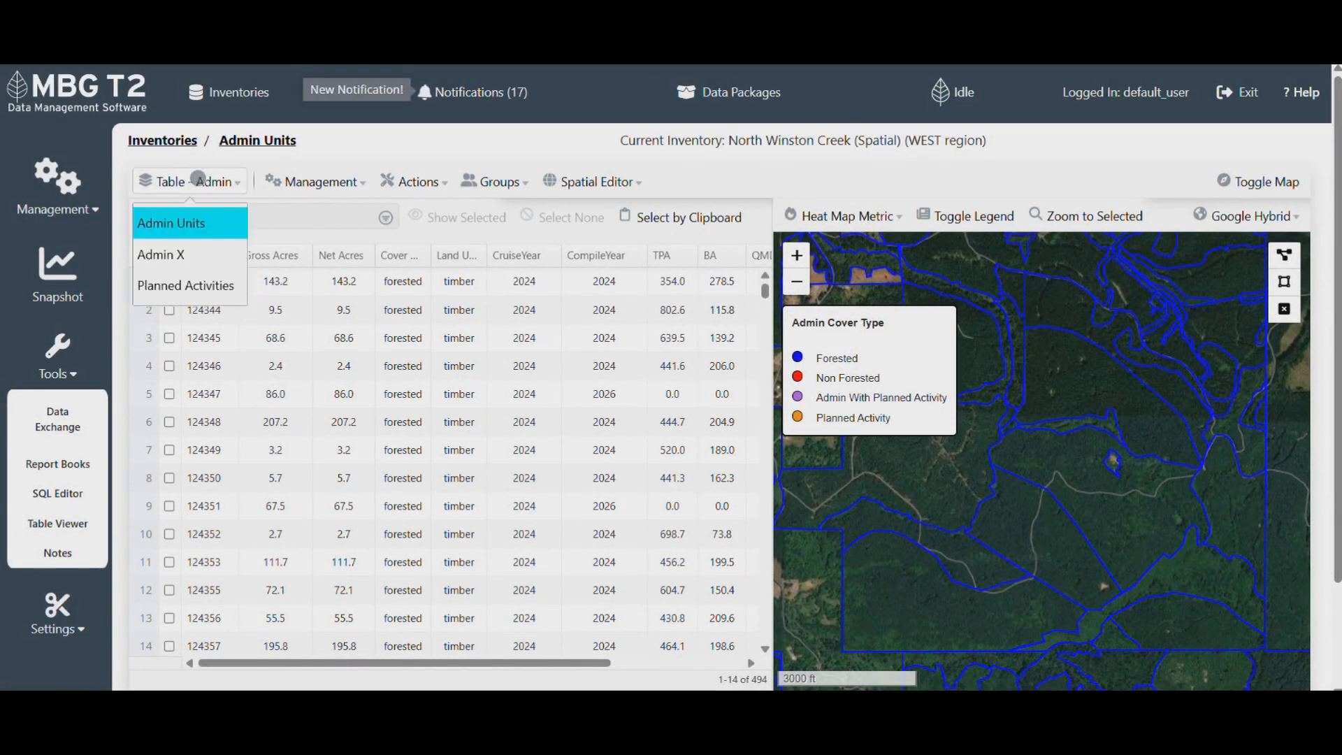
{"action": "left_click", "coordinate": [186, 286]}
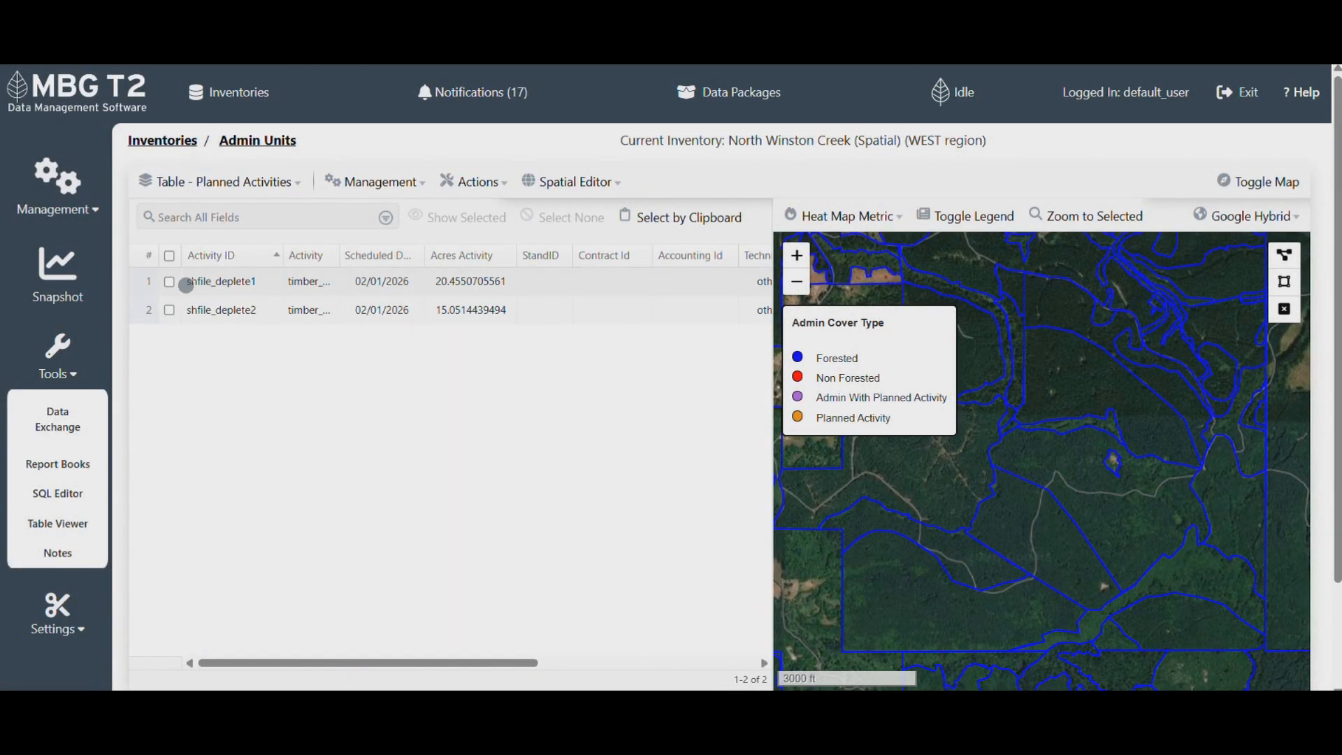
{"action": "left_click", "coordinate": [192, 283]}
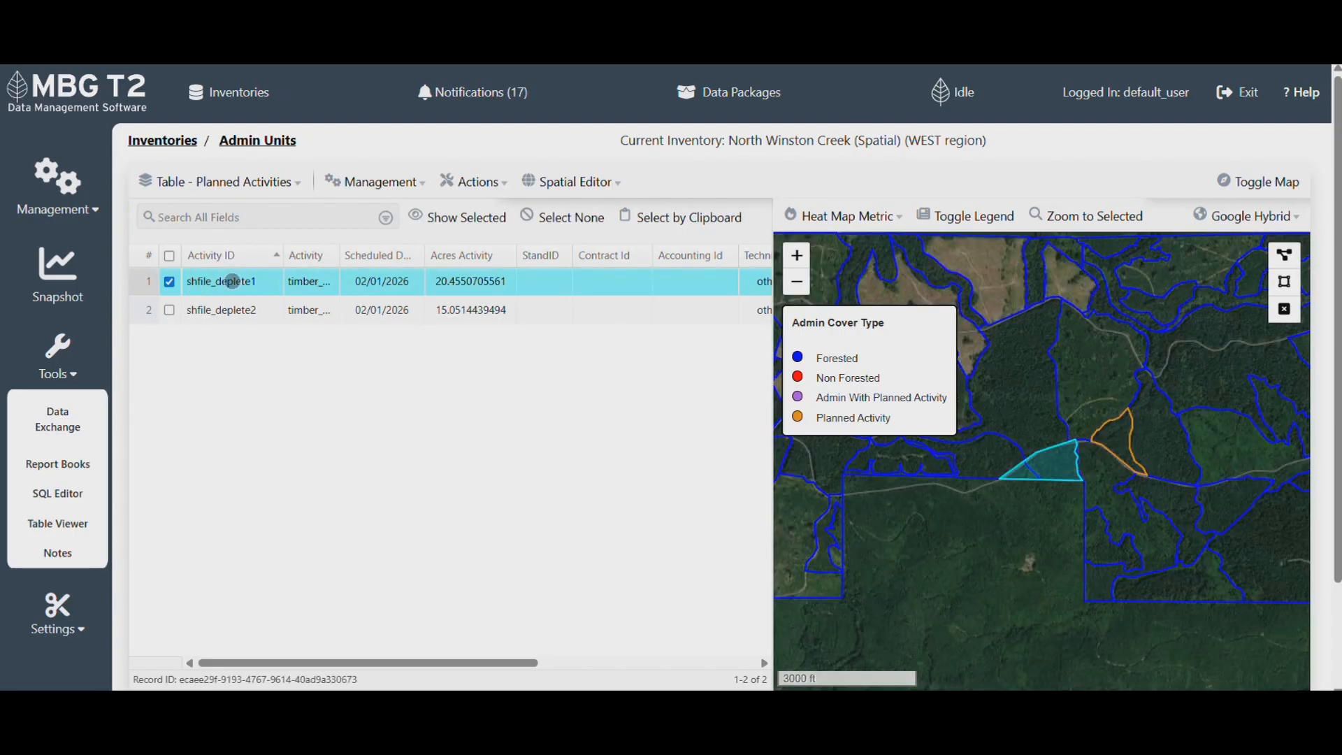
{"action": "left_click", "coordinate": [1091, 215]}
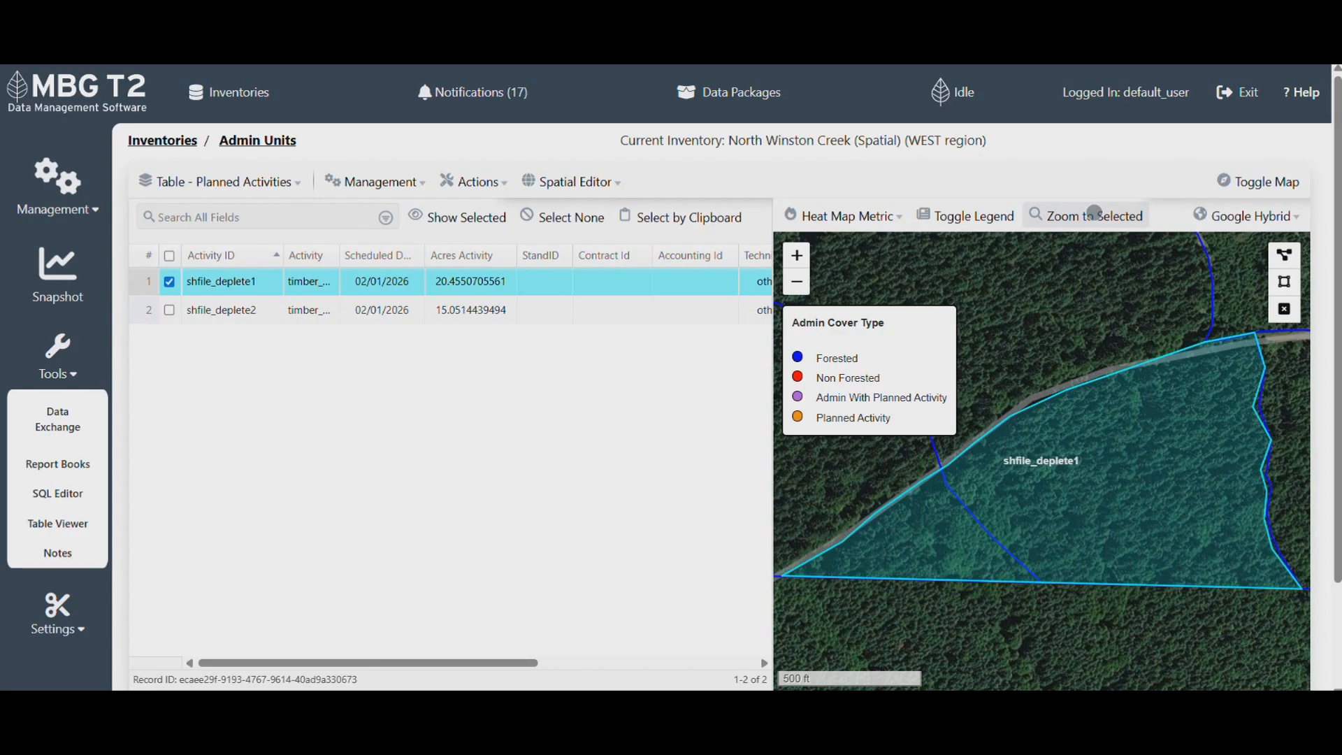
- Briefly inspect the shfile_deplete1 polygon's vertices in the Spatial Editor, then exit edit mode
{"action": "left_click", "coordinate": [580, 180]}
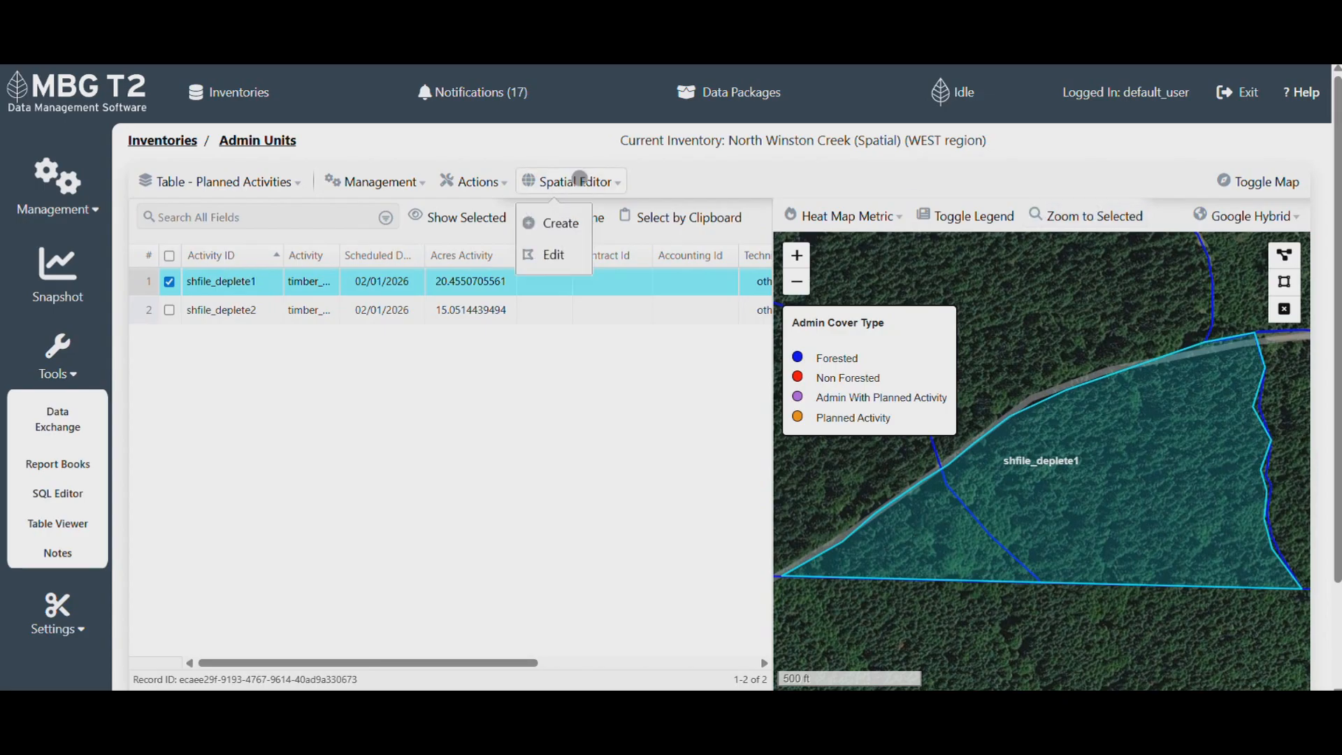
{"action": "left_click", "coordinate": [559, 254]}
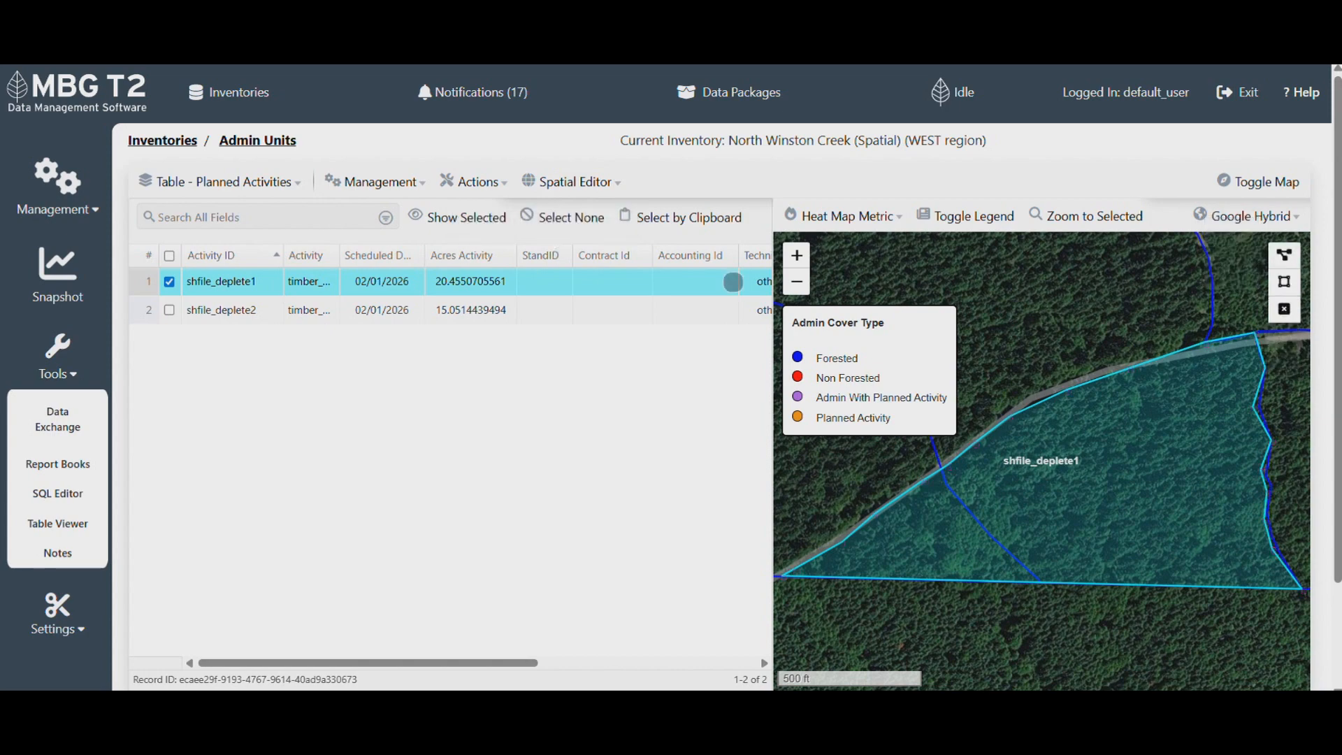
{"action": "left_click", "coordinate": [1285, 366]}
{"action": "left_click", "coordinate": [58, 609]}
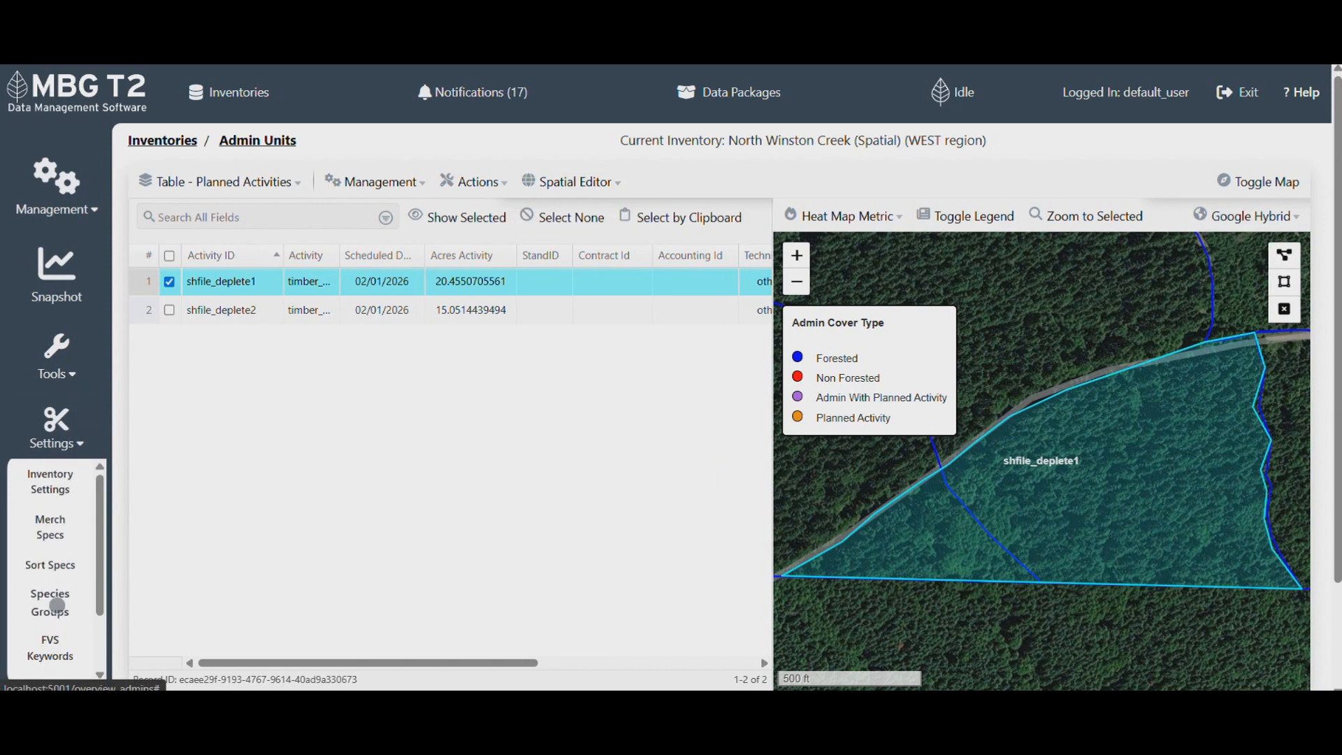
- Review the inventory settings (Jun-1 cutoff, 0.3 ac tolerances), then select both planned activities
{"action": "left_click", "coordinate": [50, 481]}
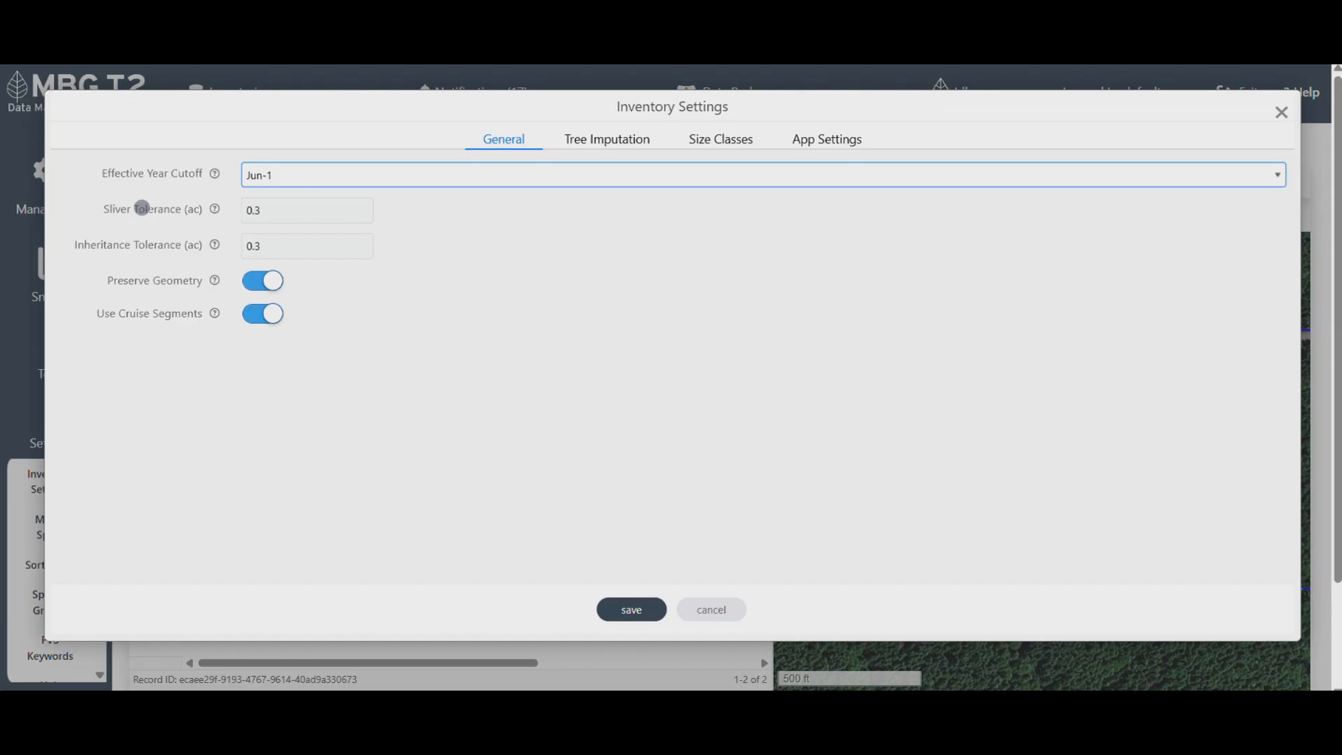
{"action": "left_click", "coordinate": [1281, 112]}
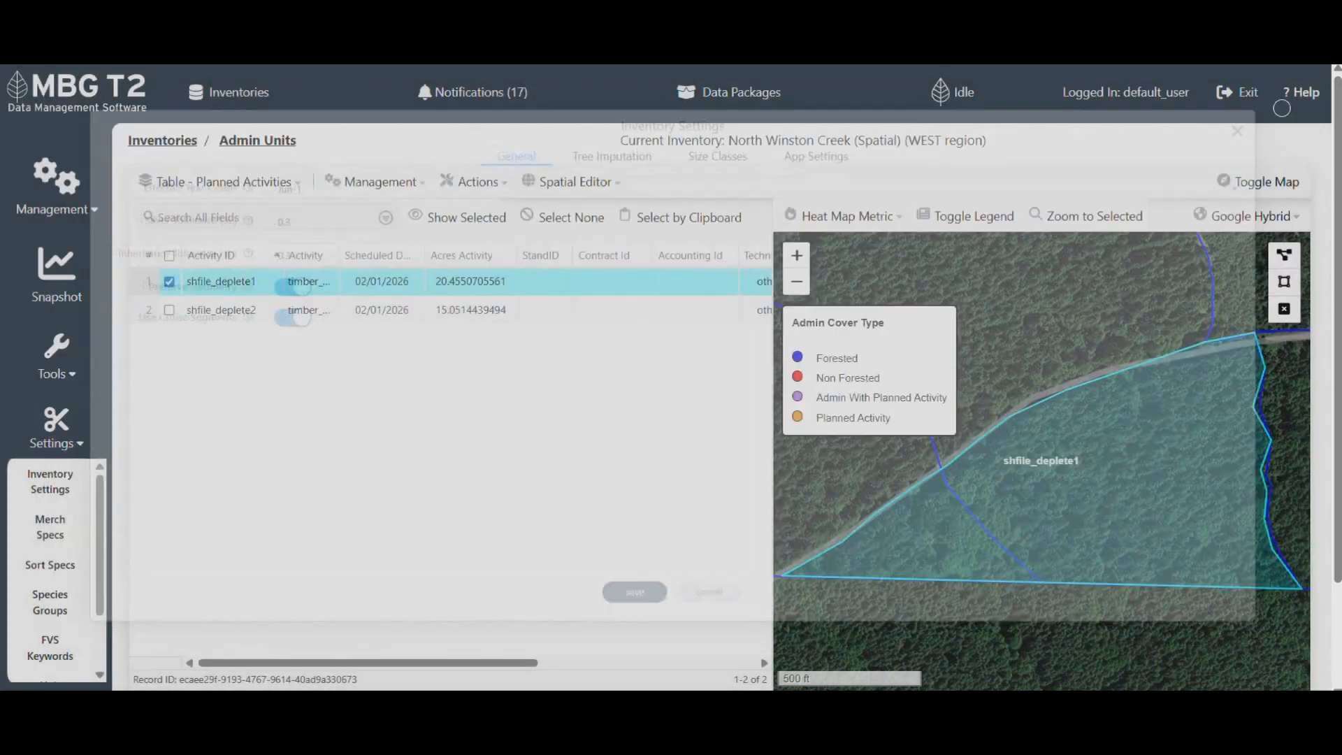
{"action": "left_click", "coordinate": [169, 256]}
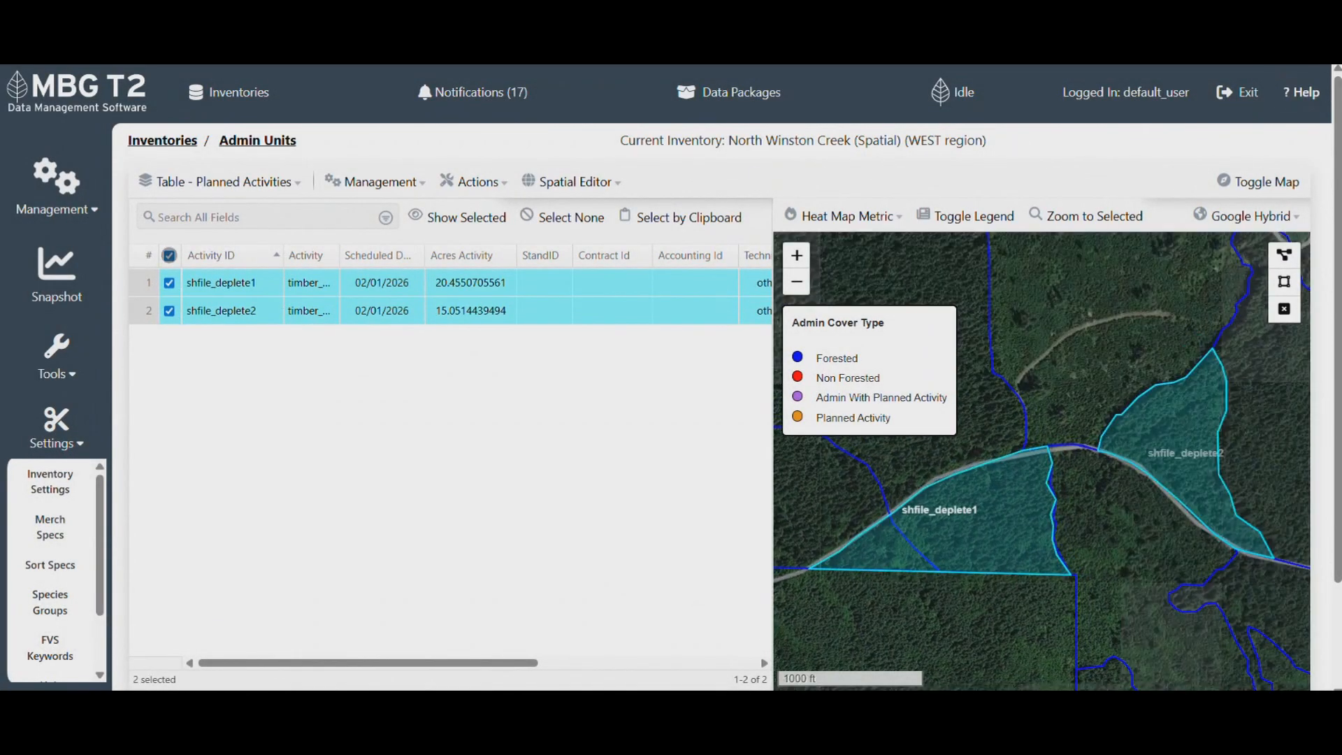
- Complete shfile_deplete1 and shfile_deplete2 as of 02-01-2026, reviewing each form tab before submitting
{"action": "left_click", "coordinate": [376, 182]}
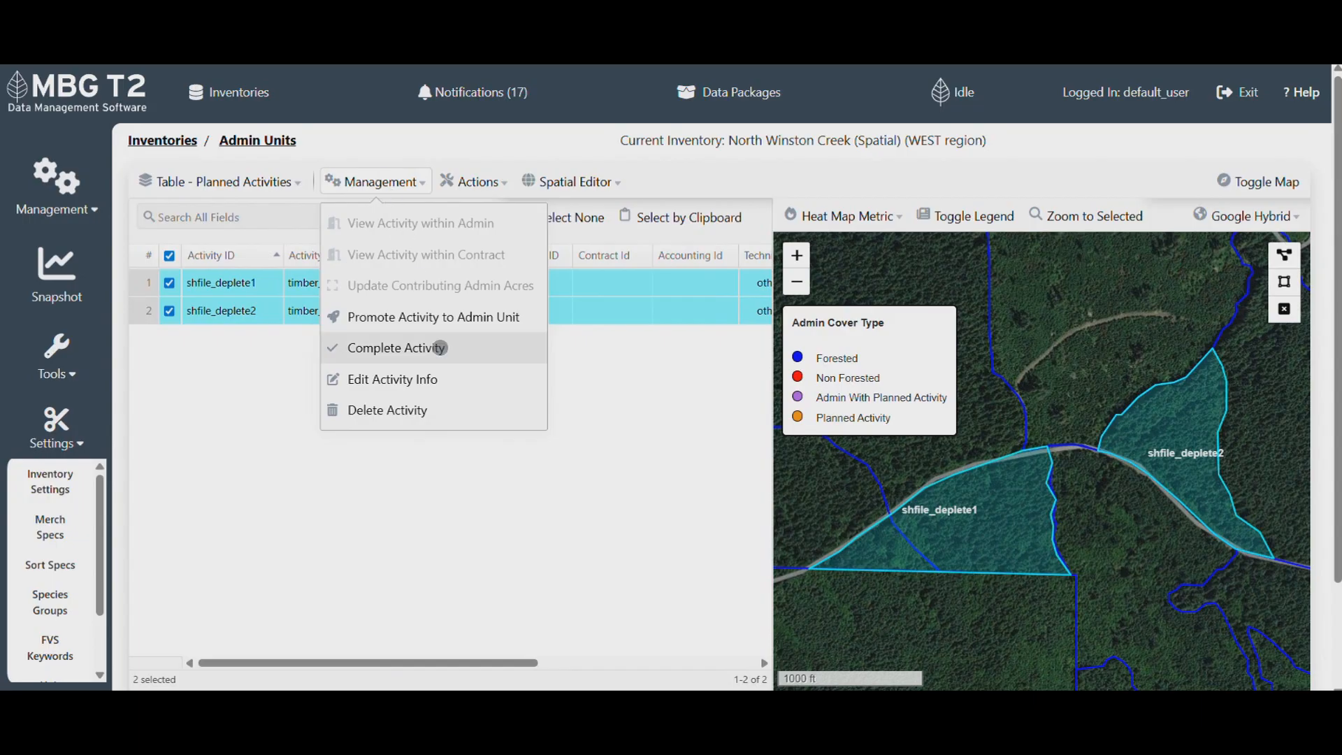
{"action": "left_click", "coordinate": [440, 348]}
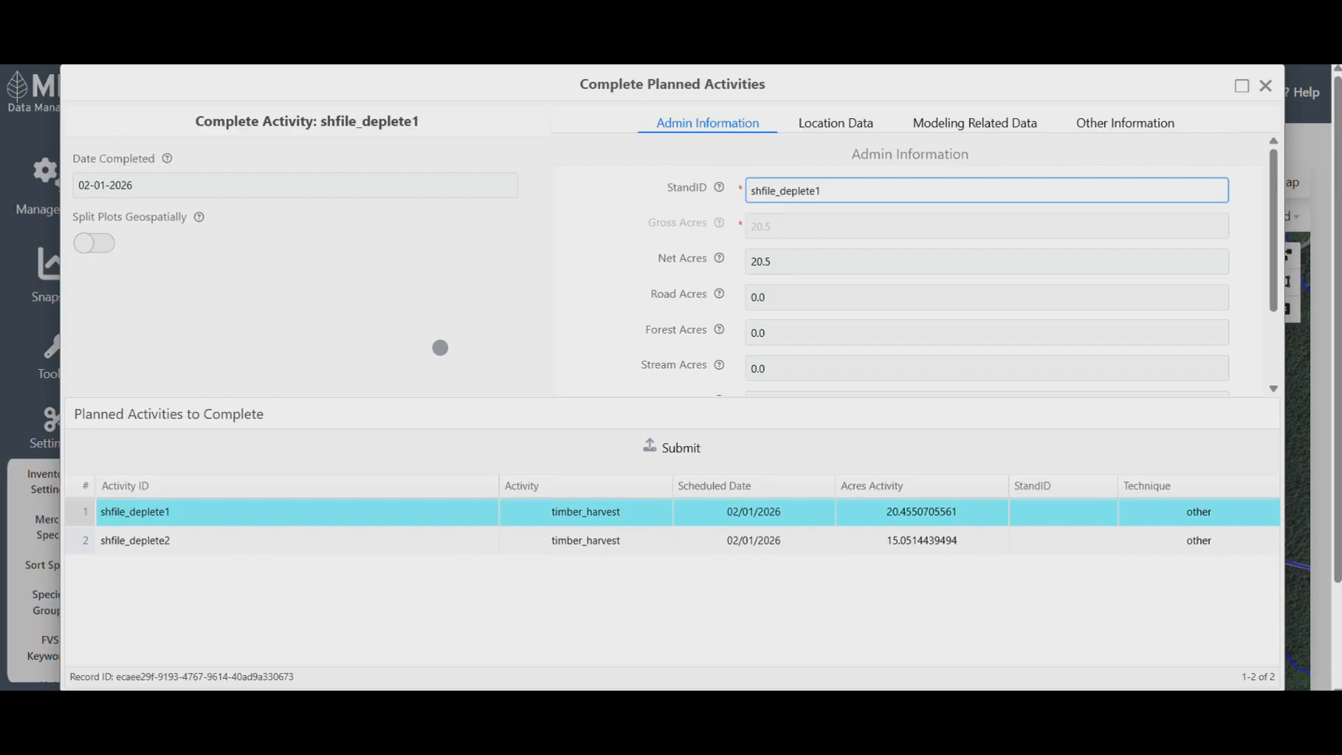
{"action": "left_click", "coordinate": [835, 121]}
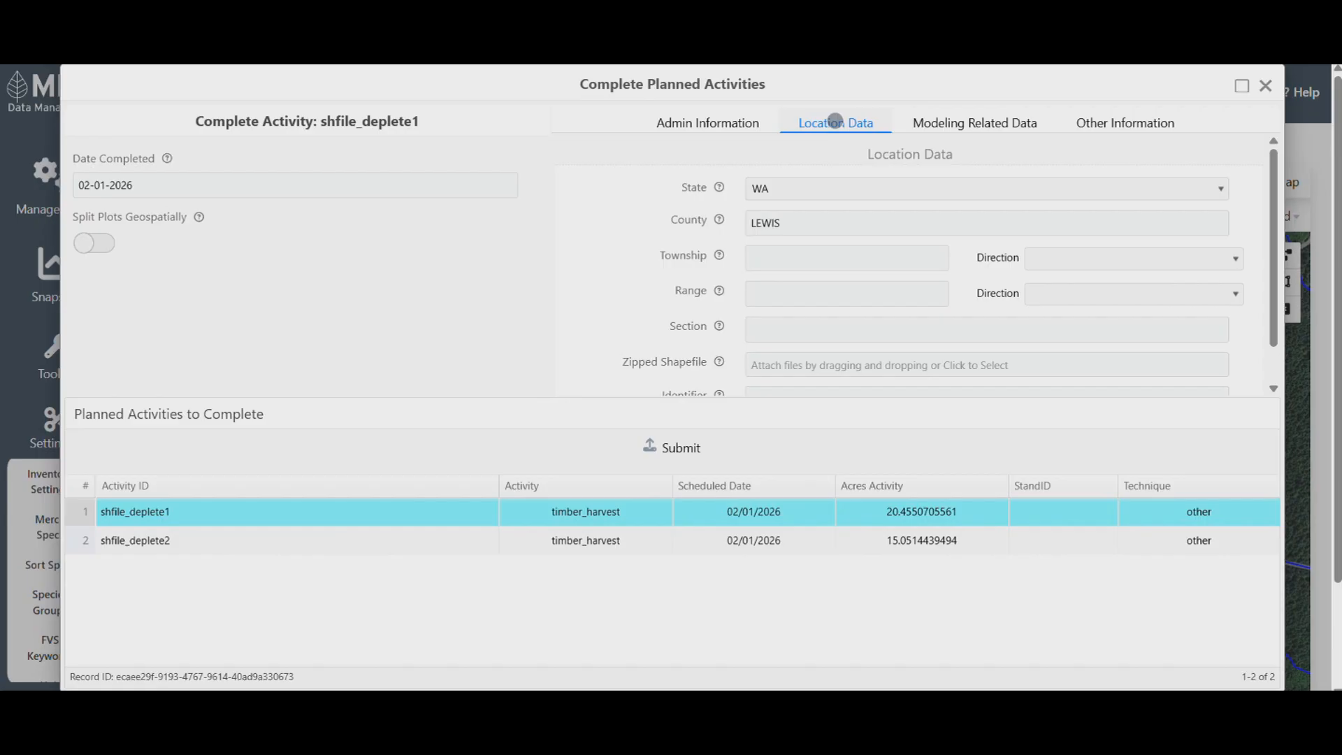
{"action": "left_click", "coordinate": [974, 123]}
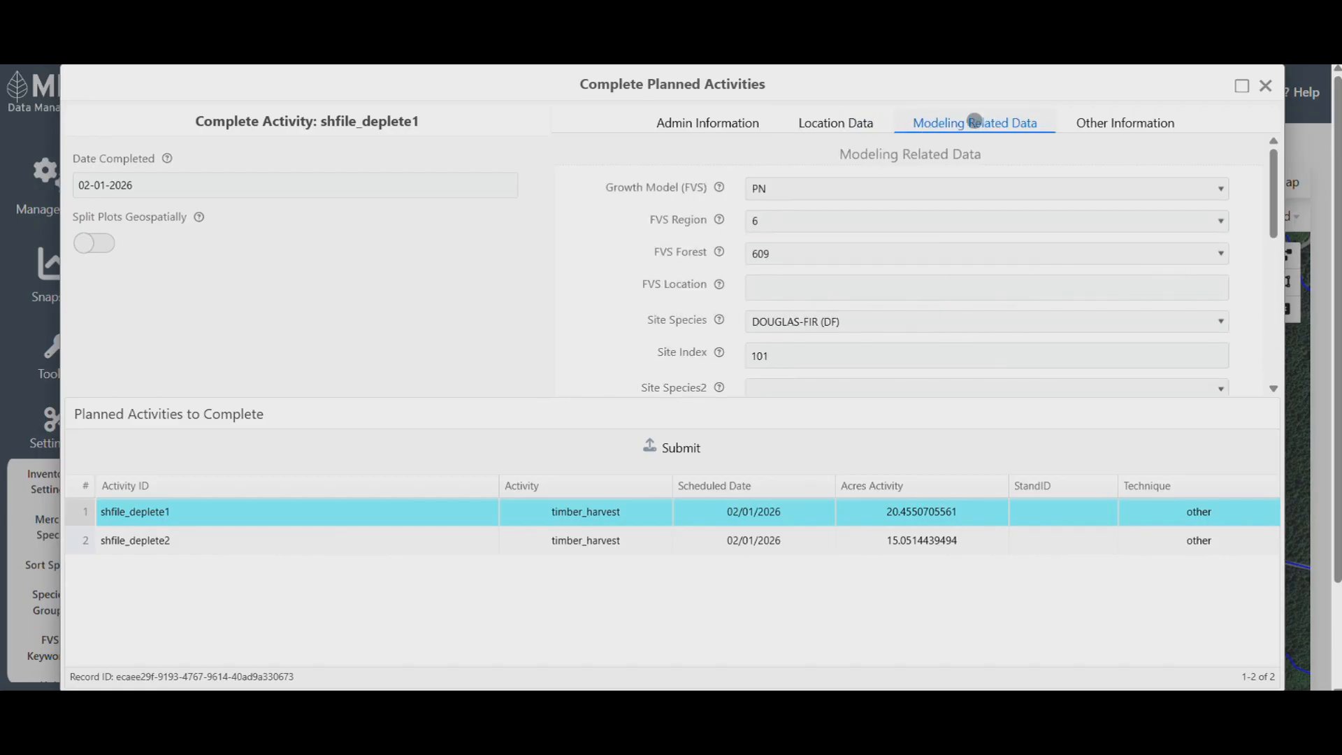
{"action": "left_click", "coordinate": [1125, 121]}
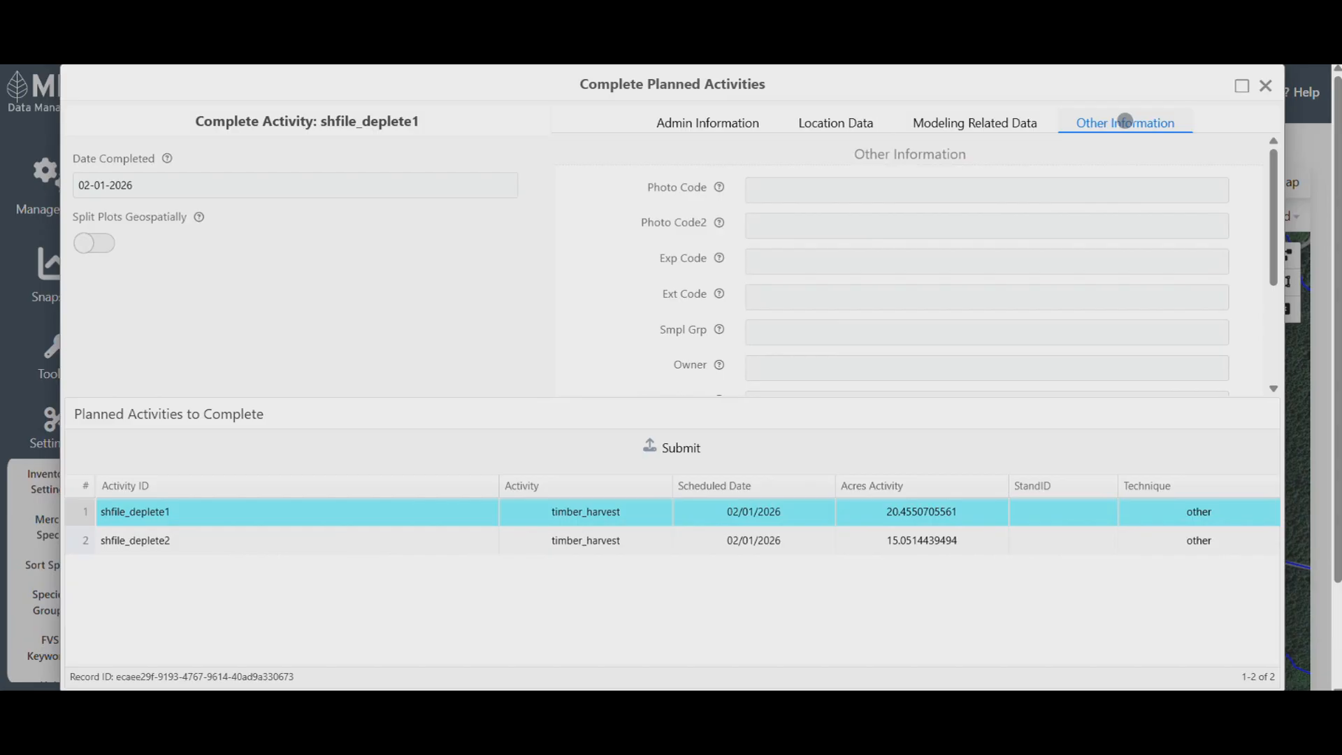
{"action": "left_click", "coordinate": [708, 122]}
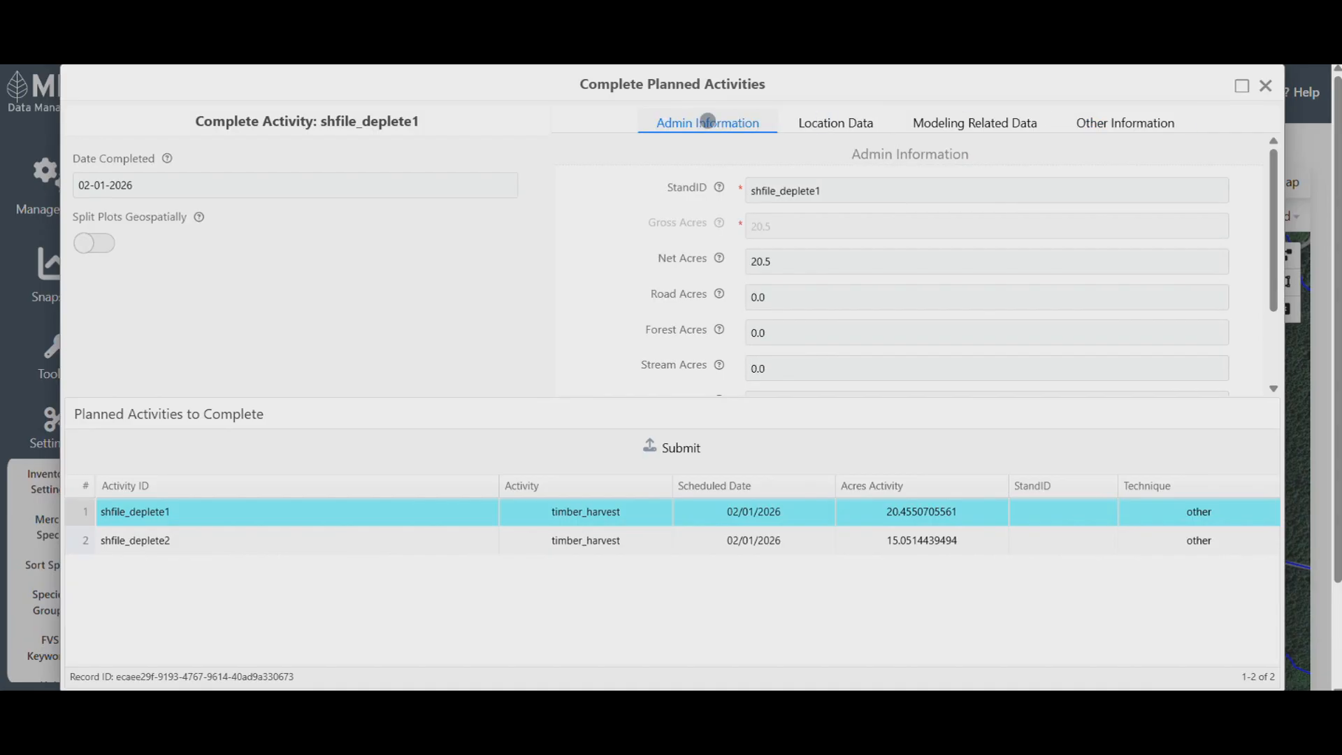
{"action": "left_click", "coordinate": [676, 447]}
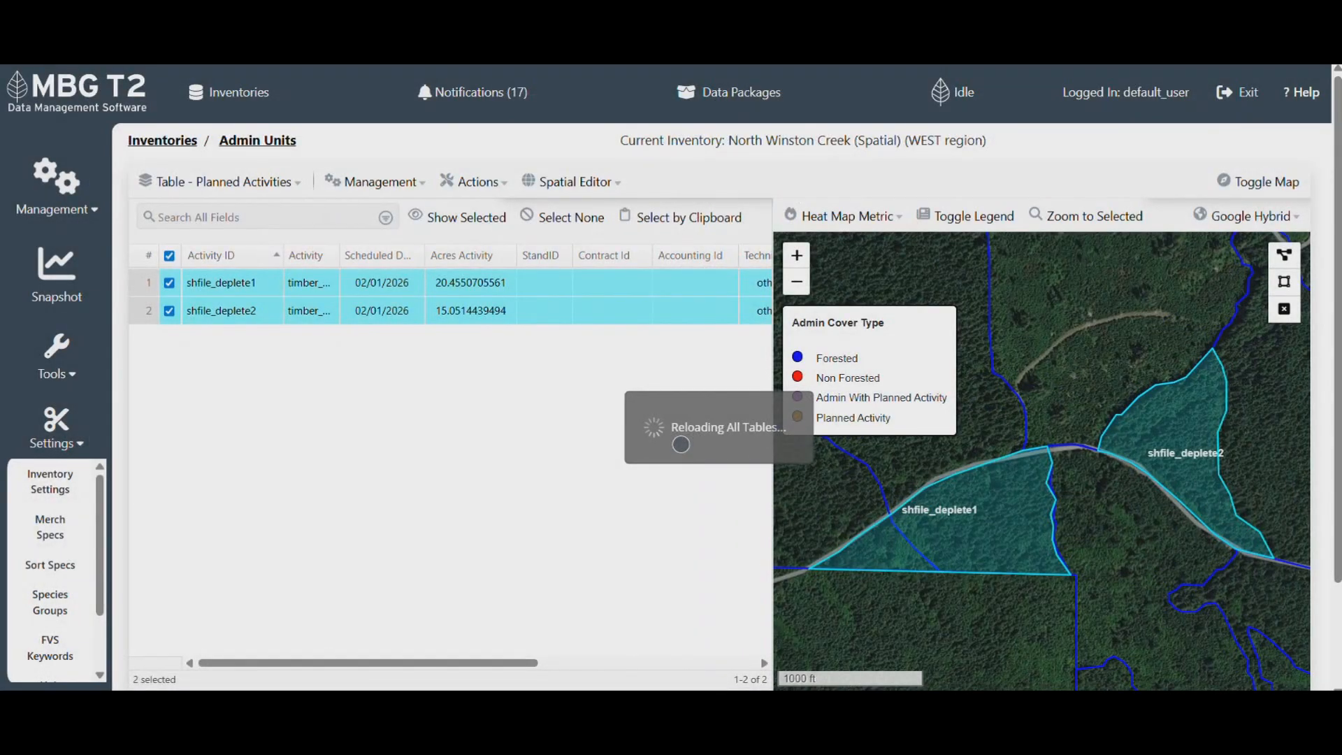
{"action": "left_click", "coordinate": [219, 182]}
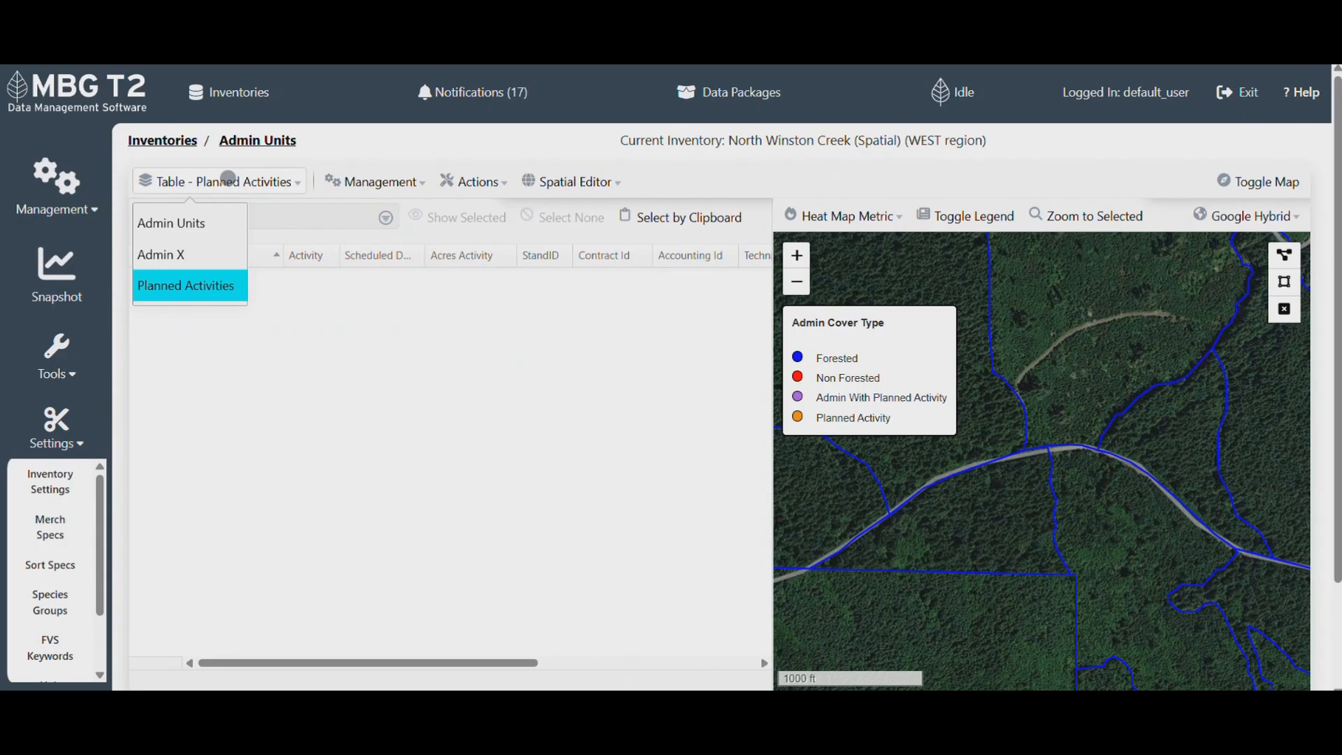
- Show Admin Units sorted by StandID and zoom the map to the new shfile_deplete1 stand
{"action": "left_click", "coordinate": [186, 222]}
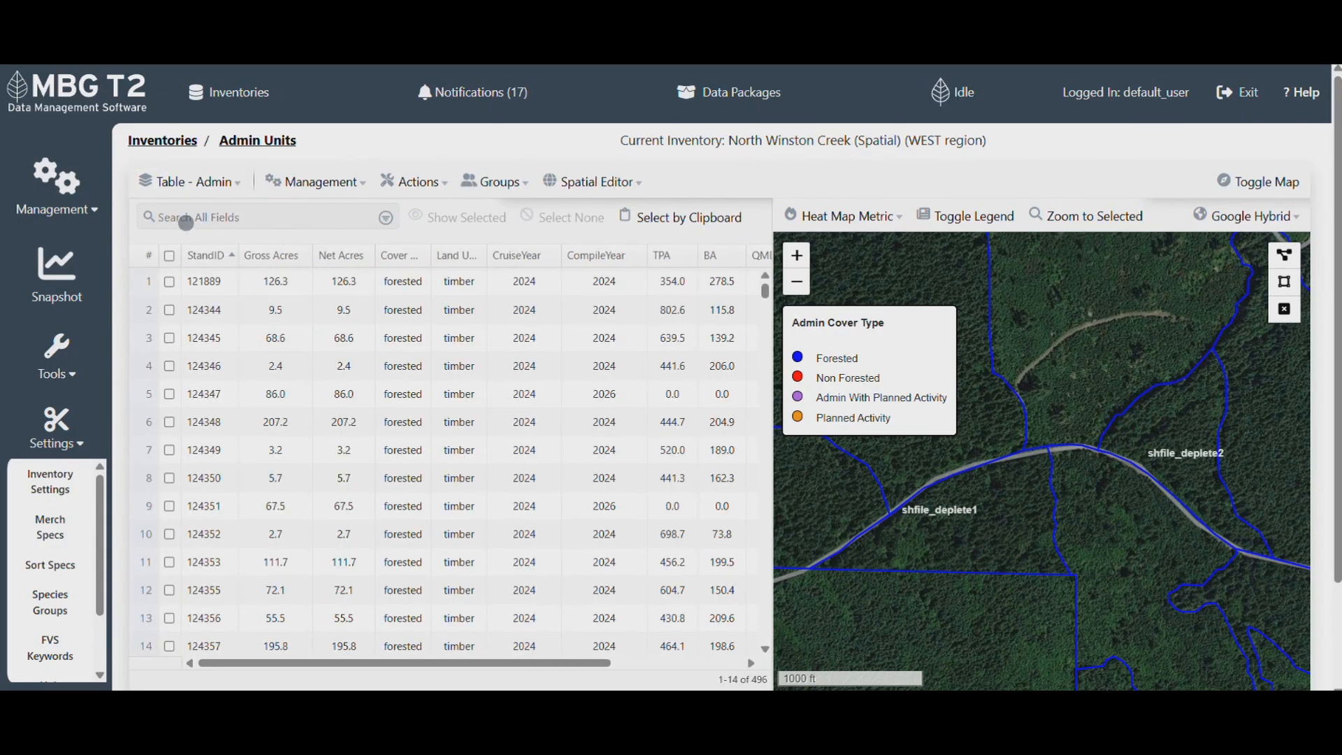
{"action": "left_click", "coordinate": [231, 253]}
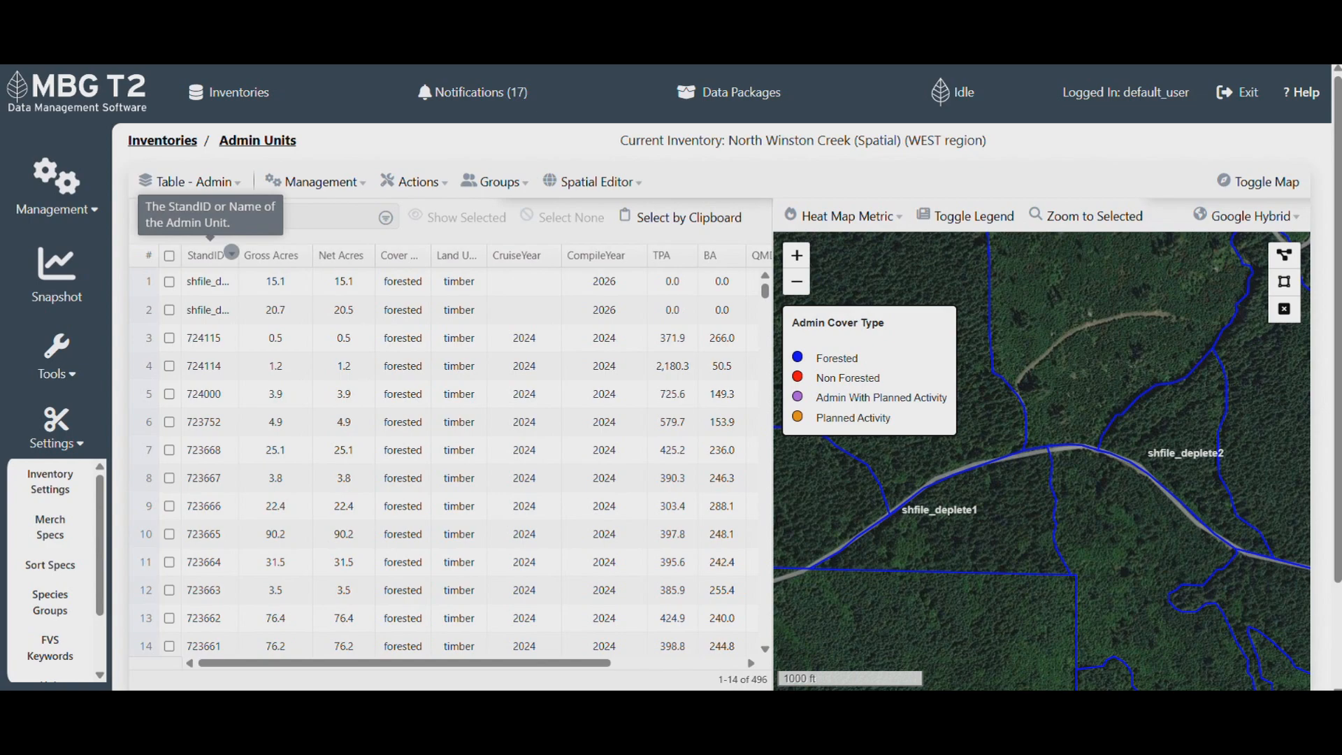
{"action": "left_click", "coordinate": [211, 309]}
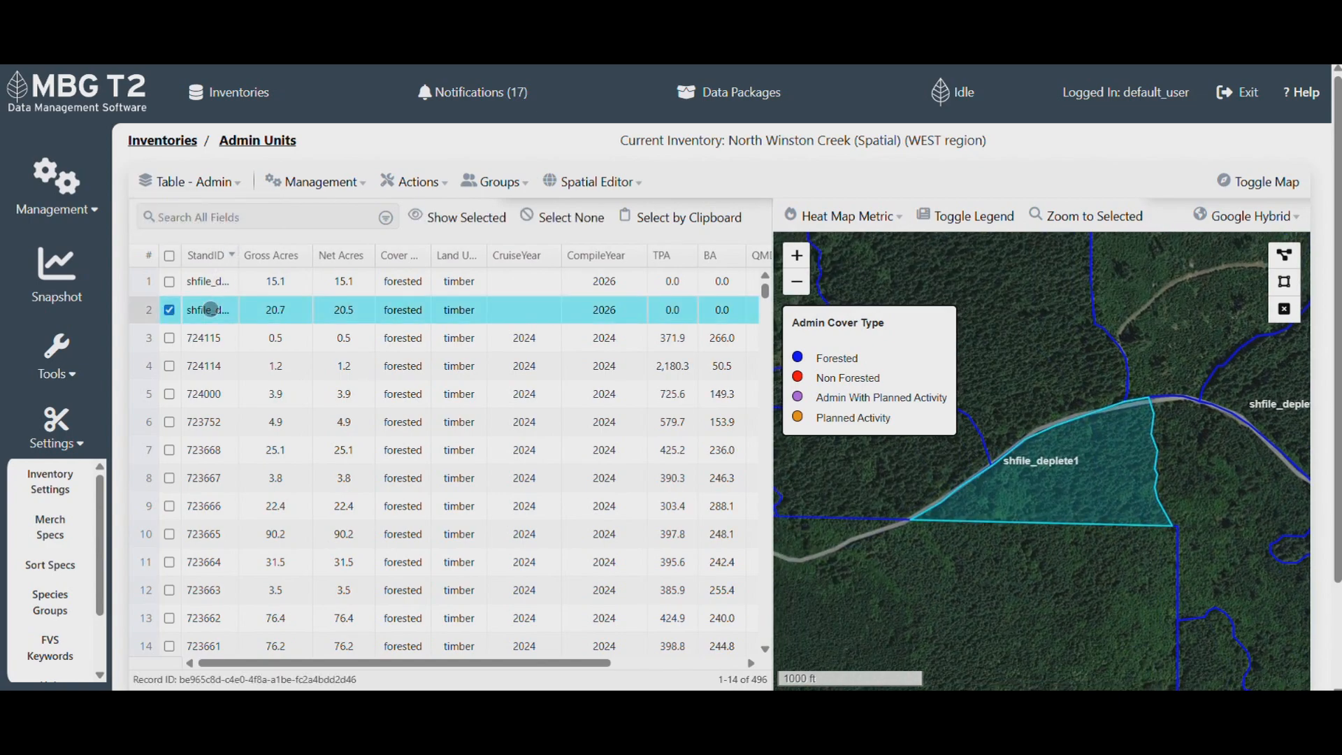
{"action": "left_click", "coordinate": [1095, 213]}
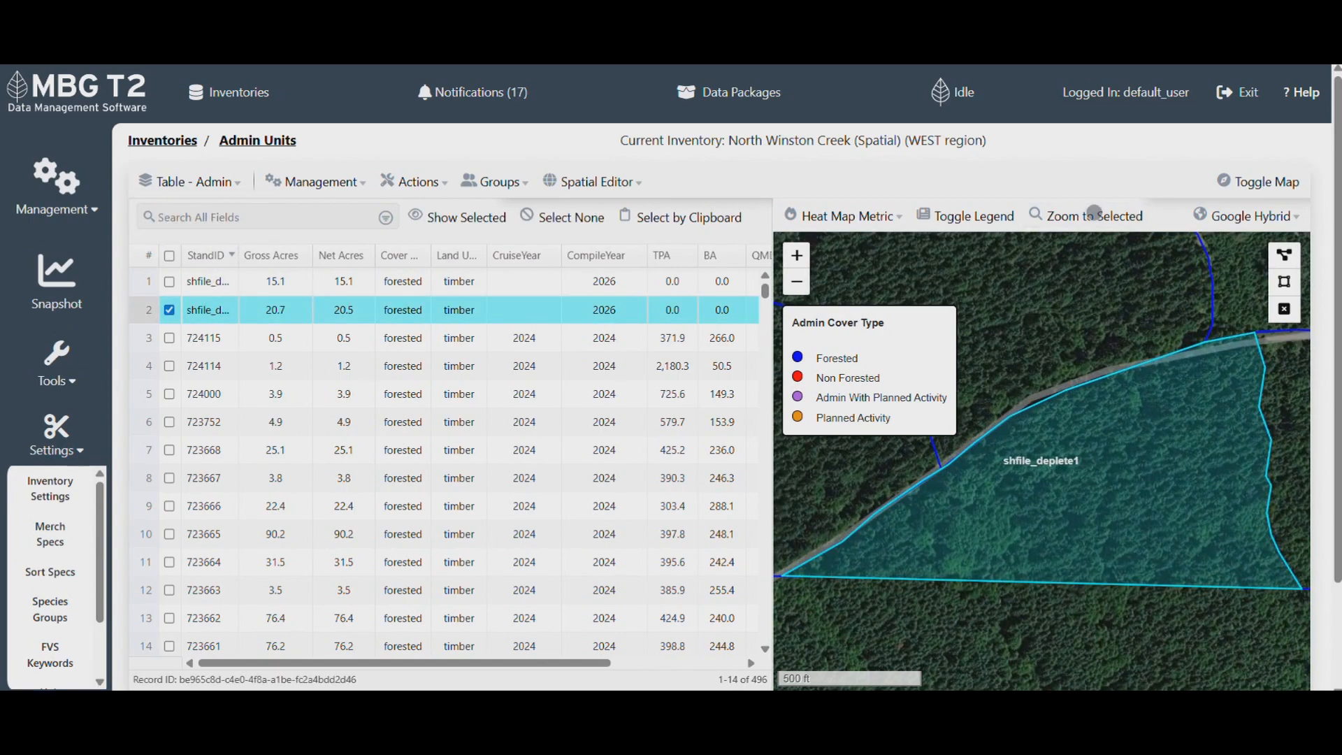
{"action": "left_click", "coordinate": [56, 188]}
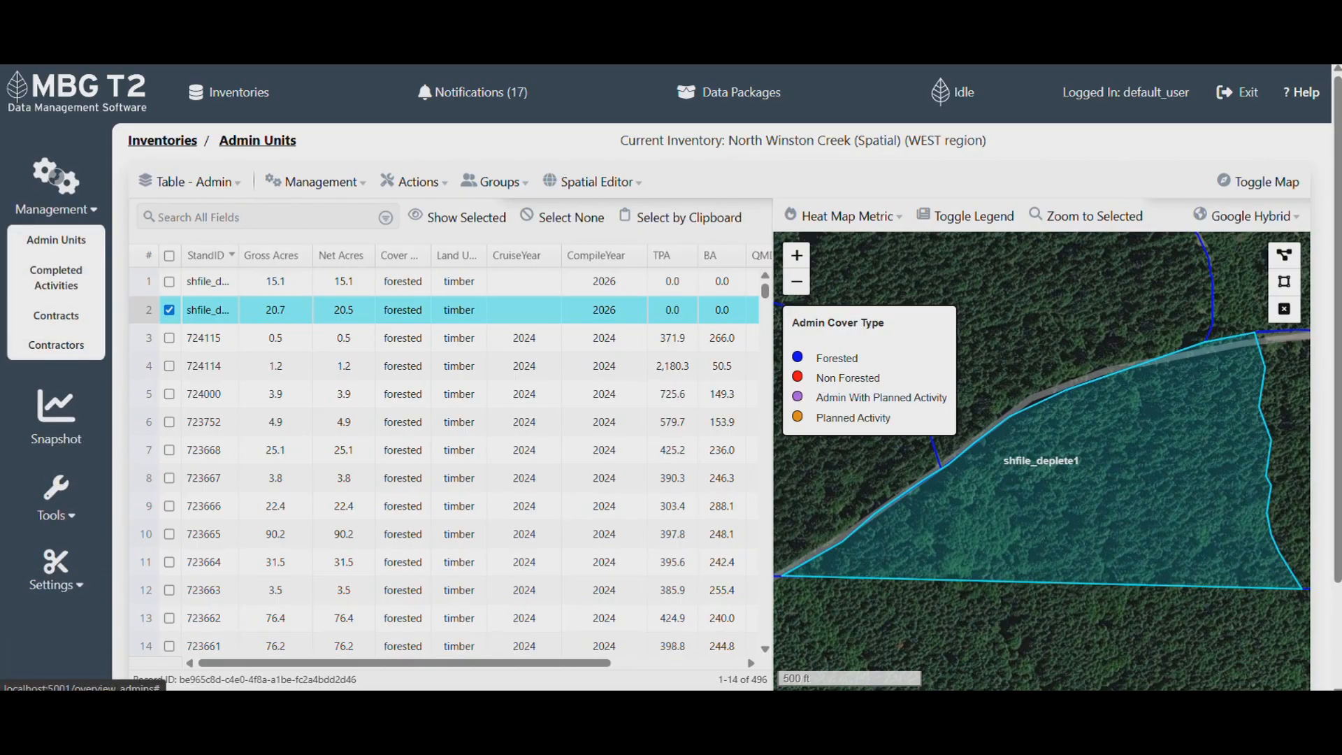
- List completed TIMBER_HARVEST activities and select shfile_deplete2
{"action": "left_click", "coordinate": [56, 277]}
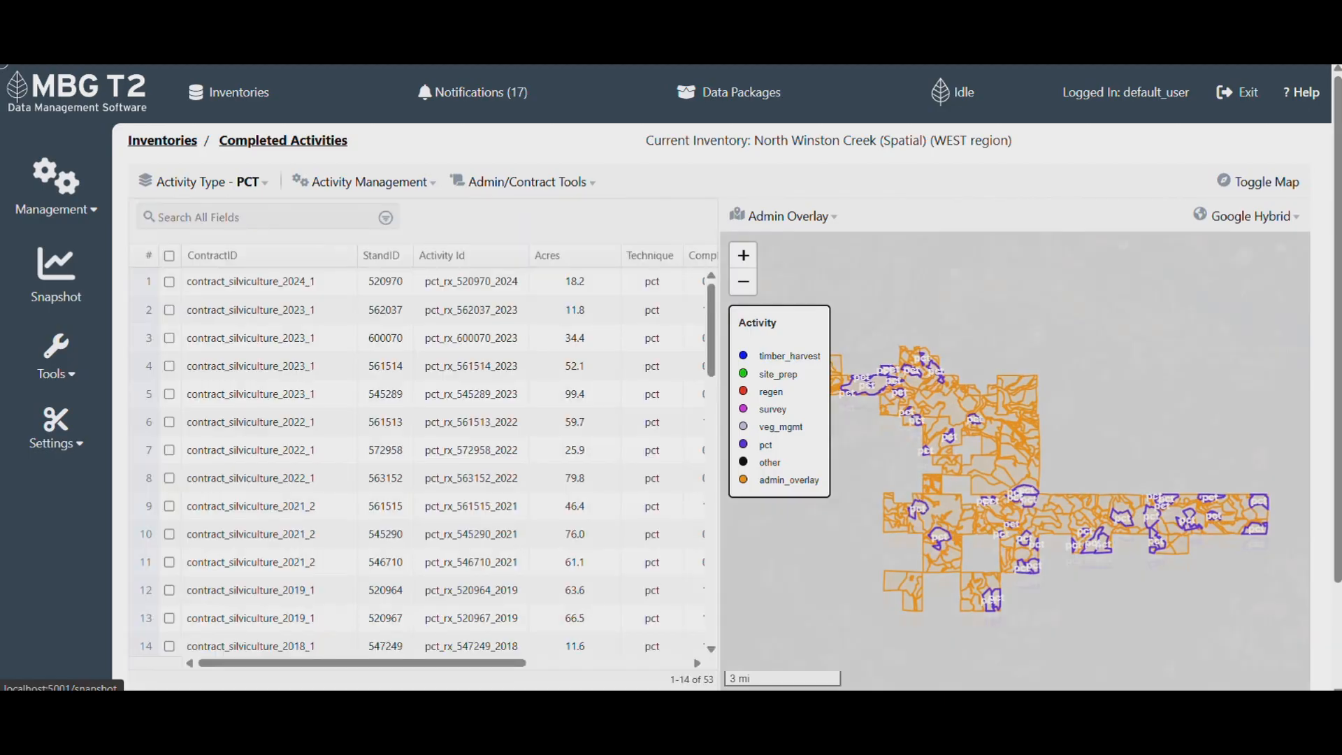
{"action": "left_click", "coordinate": [263, 181]}
{"action": "left_click", "coordinate": [187, 317]}
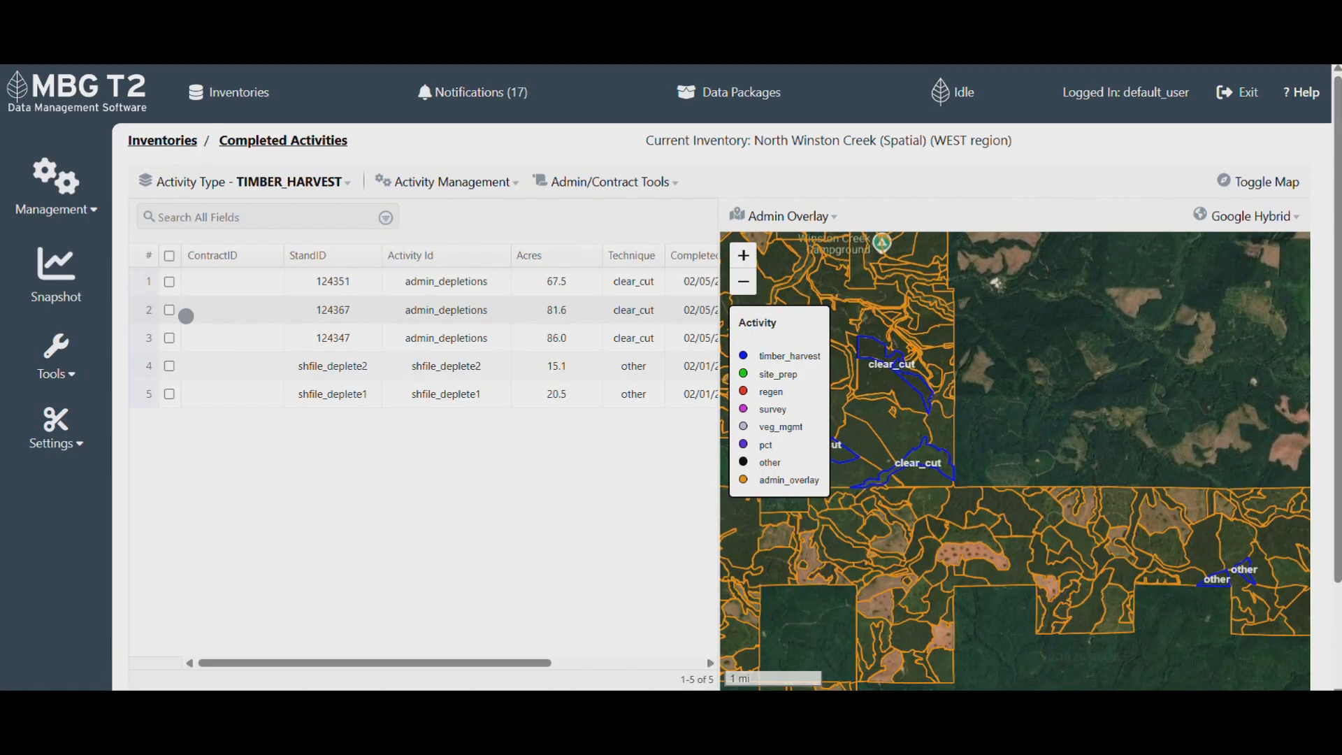
{"action": "left_click", "coordinate": [169, 365]}
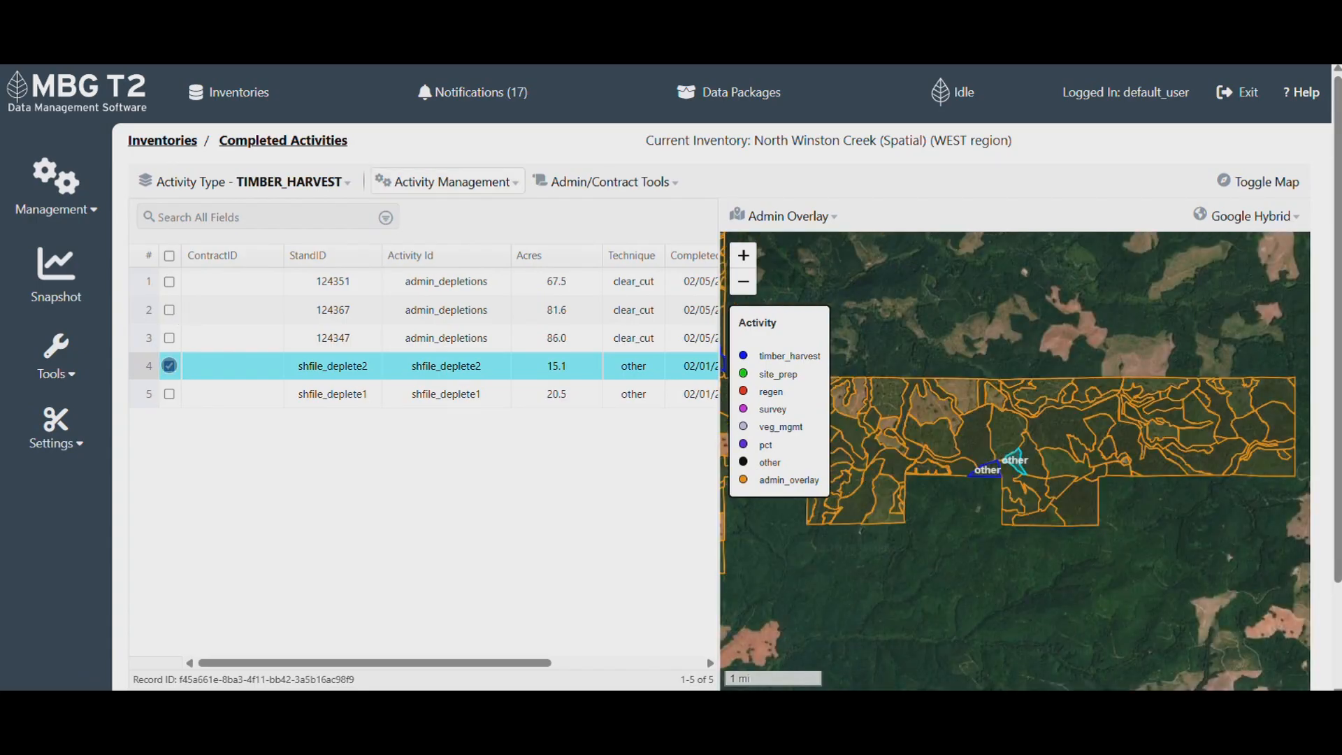
- Review shfile_deplete2 in the Edit Activity form, close it, and return to the inventories home page
{"action": "left_click", "coordinate": [456, 180]}
{"action": "left_click", "coordinate": [447, 221]}
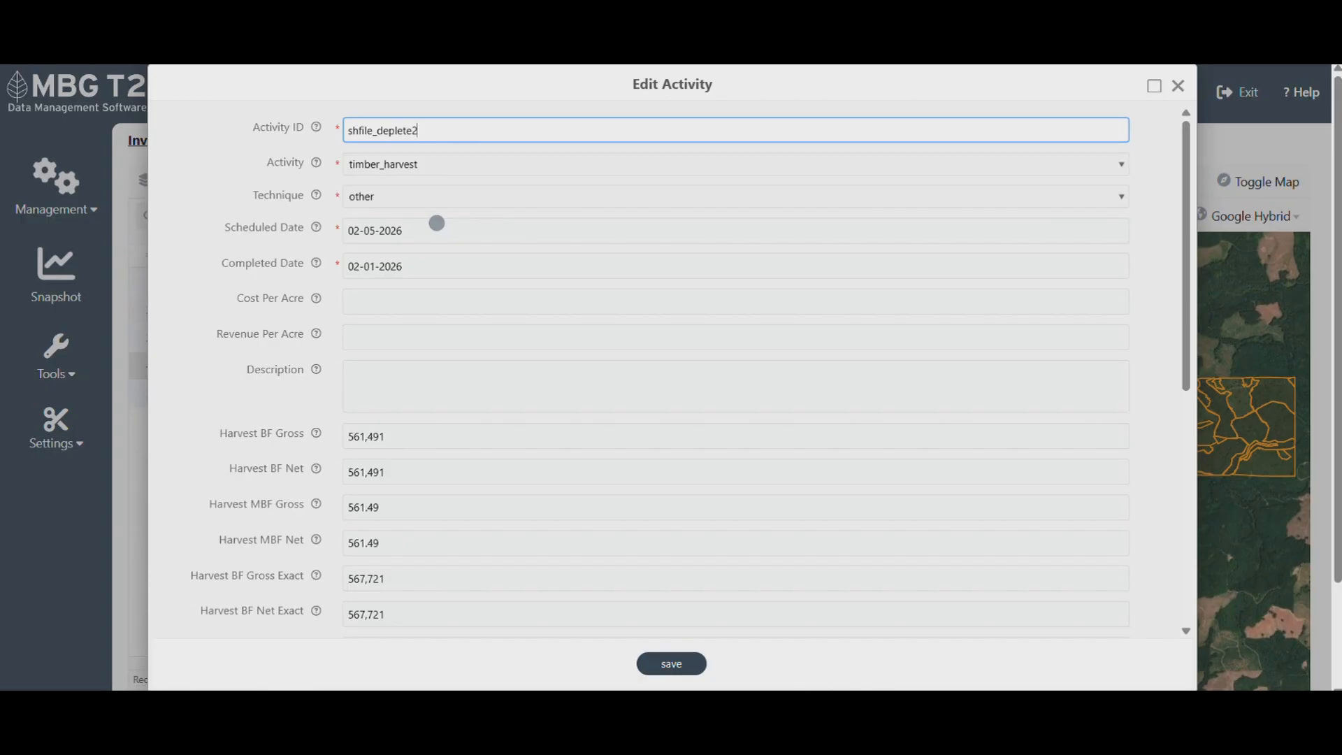
{"action": "left_click", "coordinate": [1178, 84]}
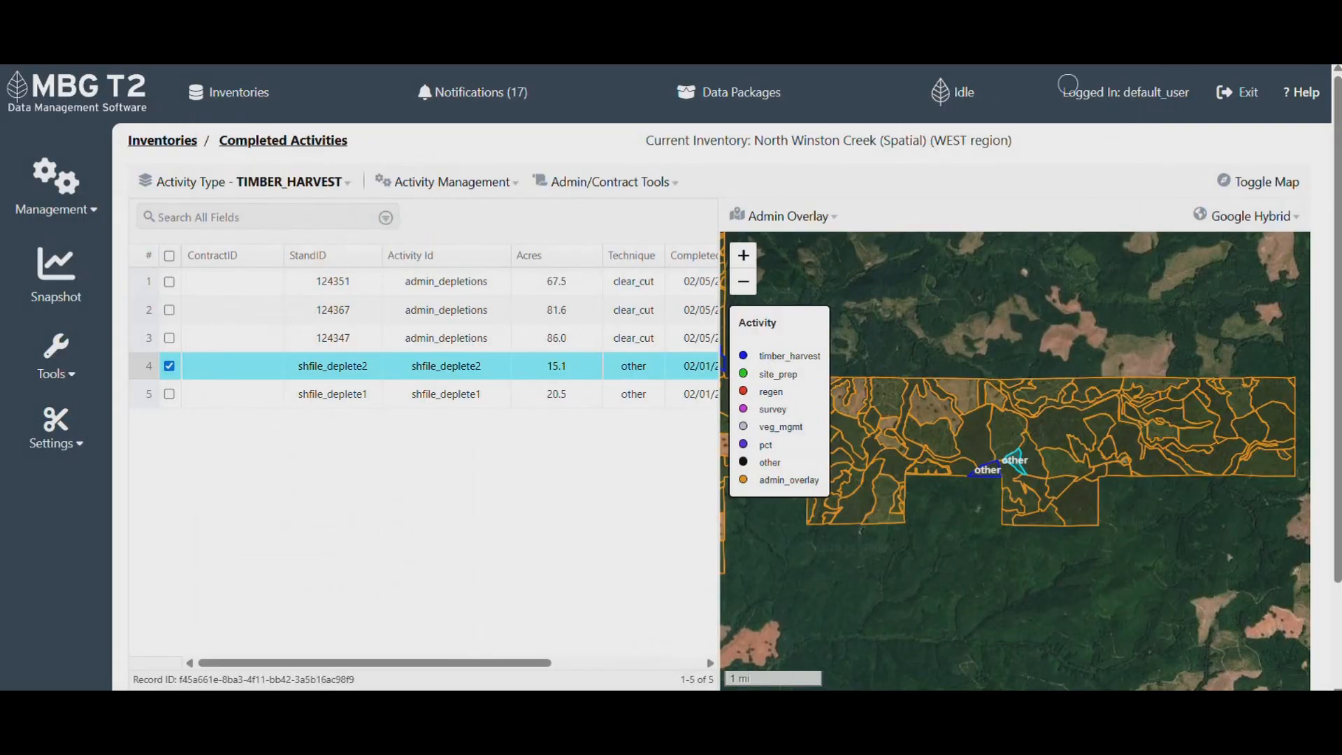
{"action": "left_click", "coordinate": [28, 85]}
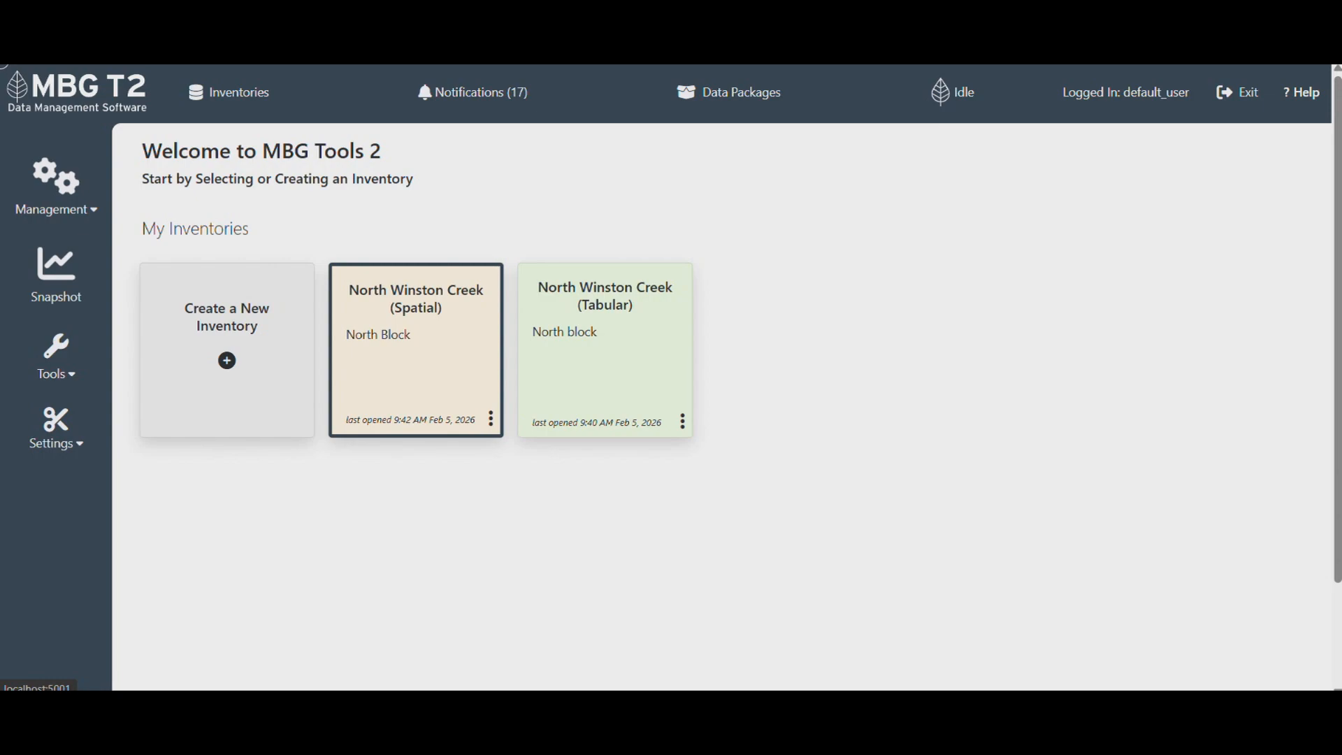
- Open the North Winston Creek (Tabular) inventory from the home page
{"action": "left_click", "coordinate": [605, 293]}
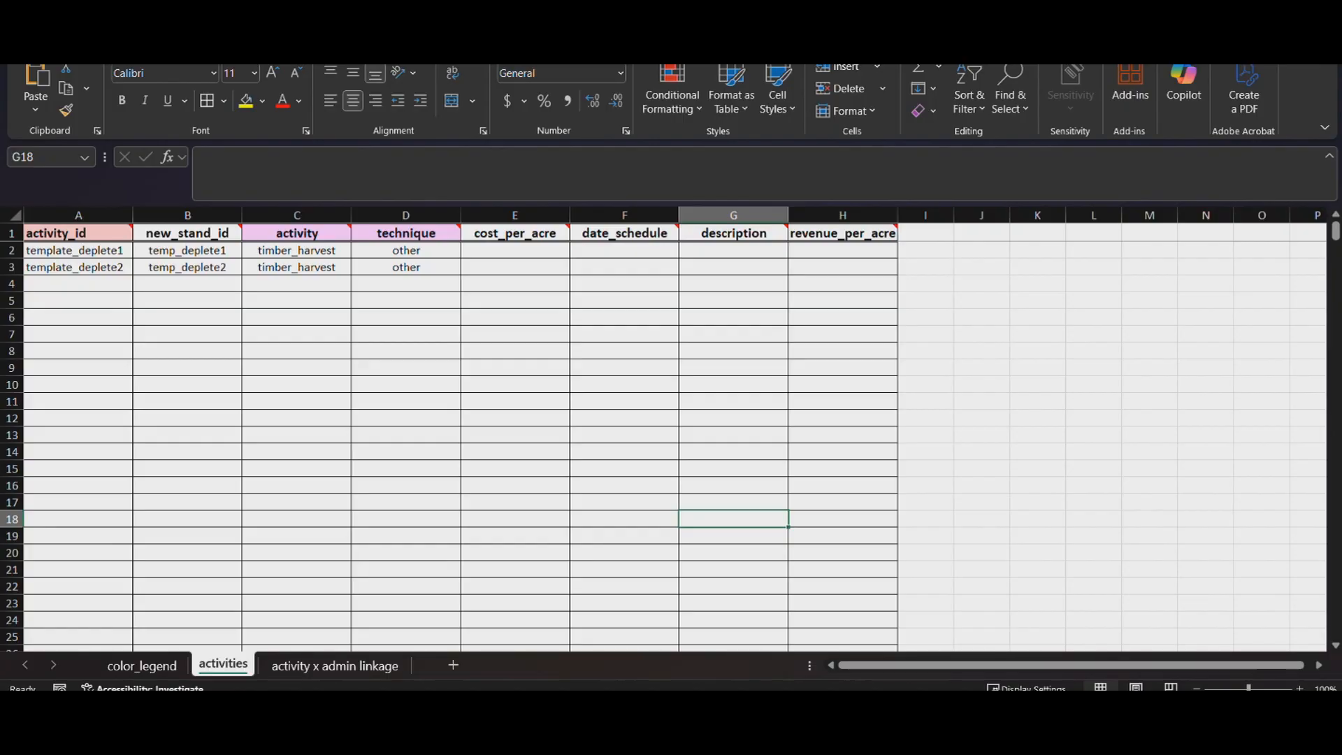
- Review the 'activity x admin linkage' sheet in Excel, then return to MBG T2
{"action": "left_click", "coordinate": [335, 665]}
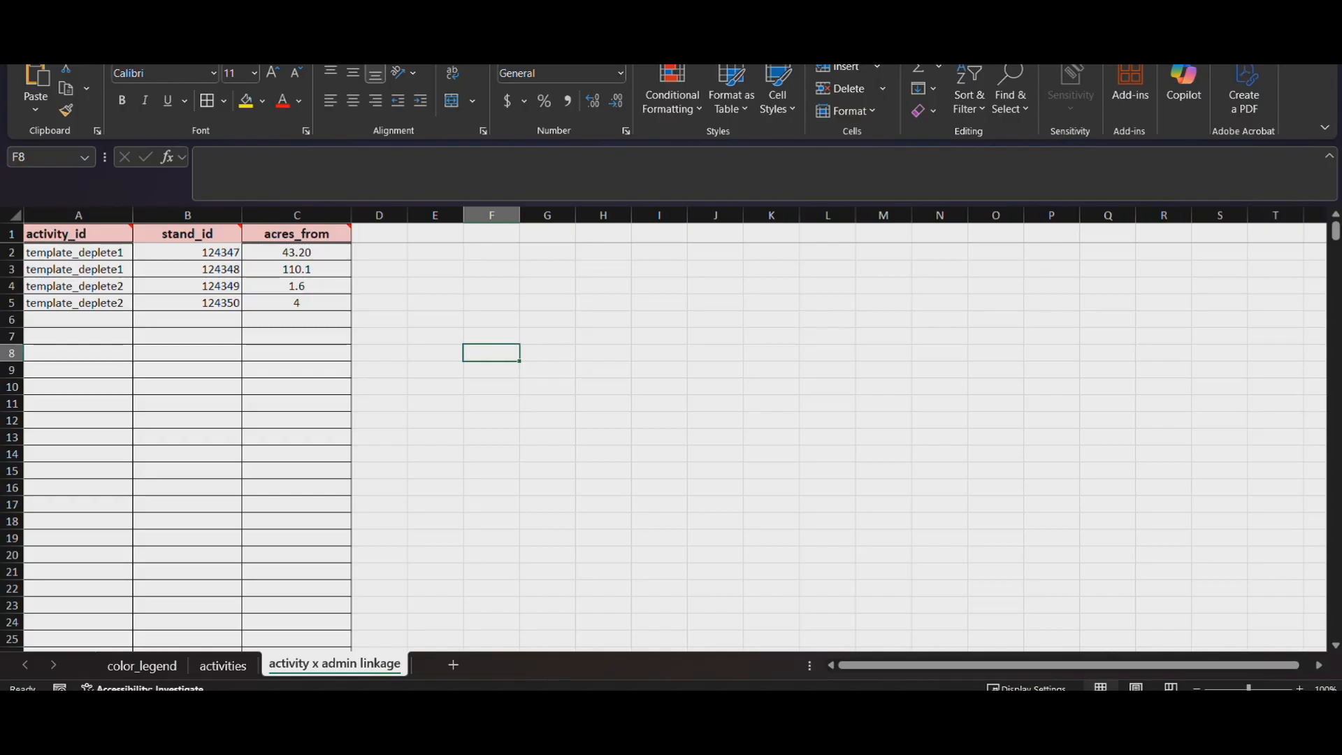
{"action": "key", "text": "alt+Tab"}
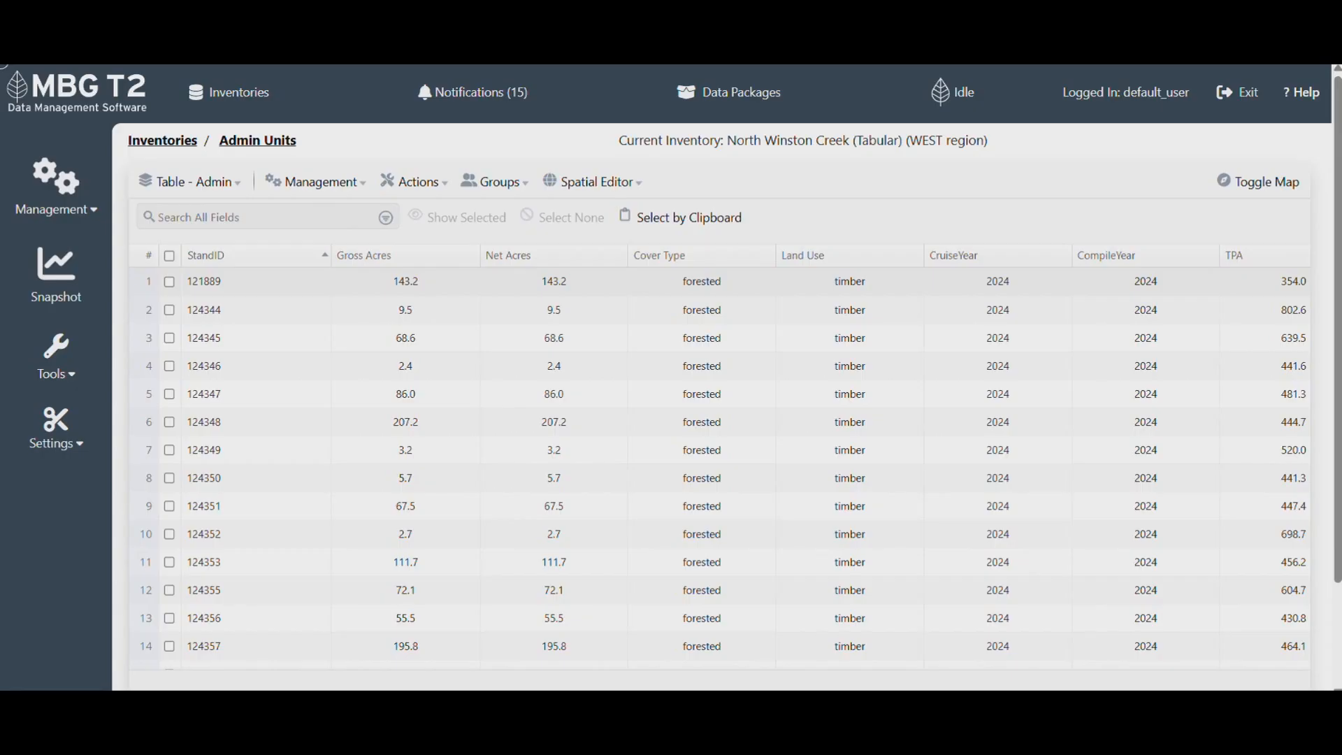
- Upload the activity template as Add Activities in Activity MBG Template (xlsx) format
{"action": "left_click", "coordinate": [57, 356]}
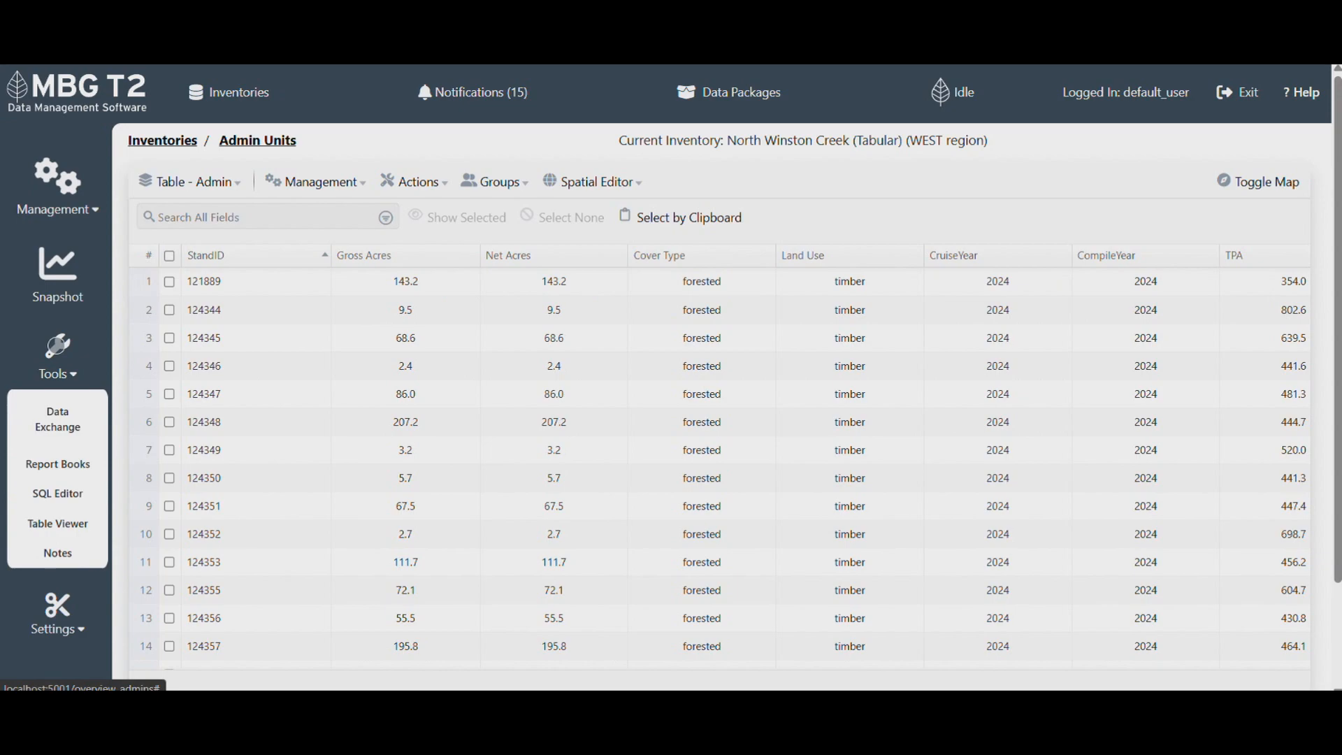
{"action": "left_click", "coordinate": [58, 419]}
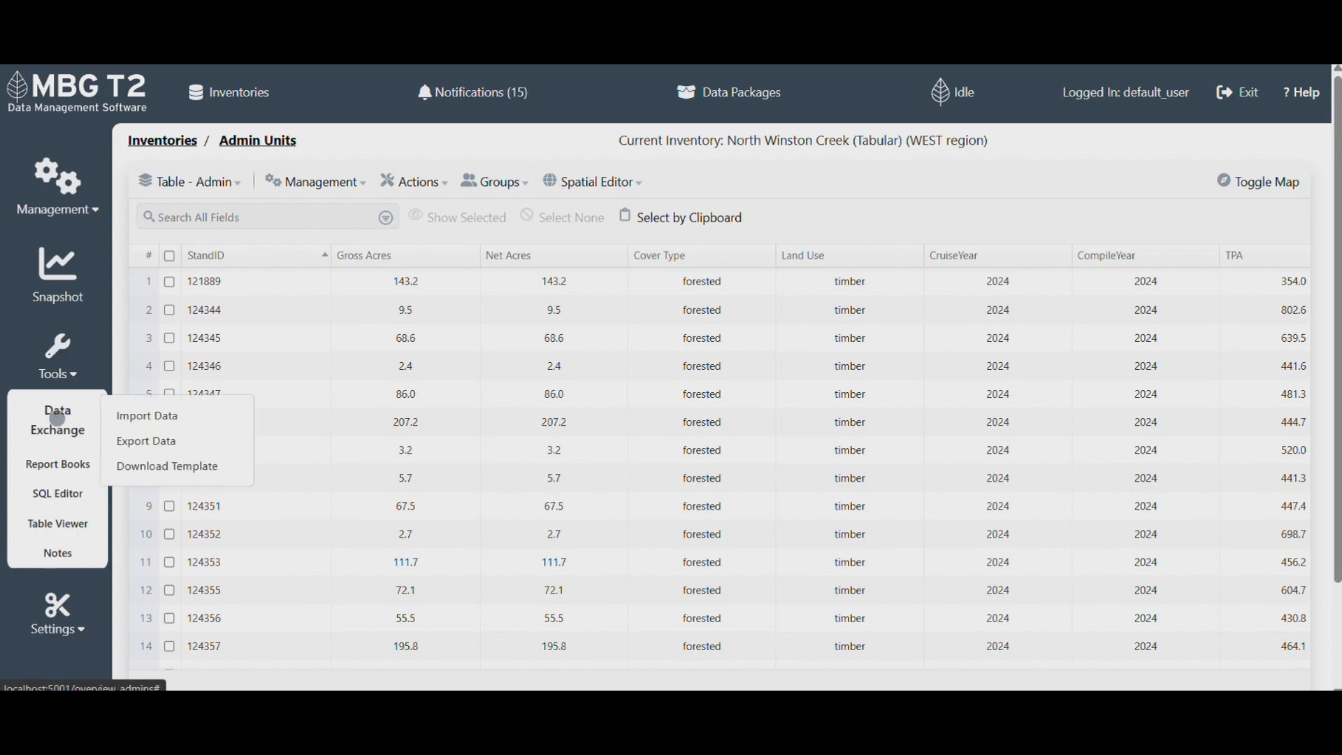
{"action": "left_click", "coordinate": [177, 416]}
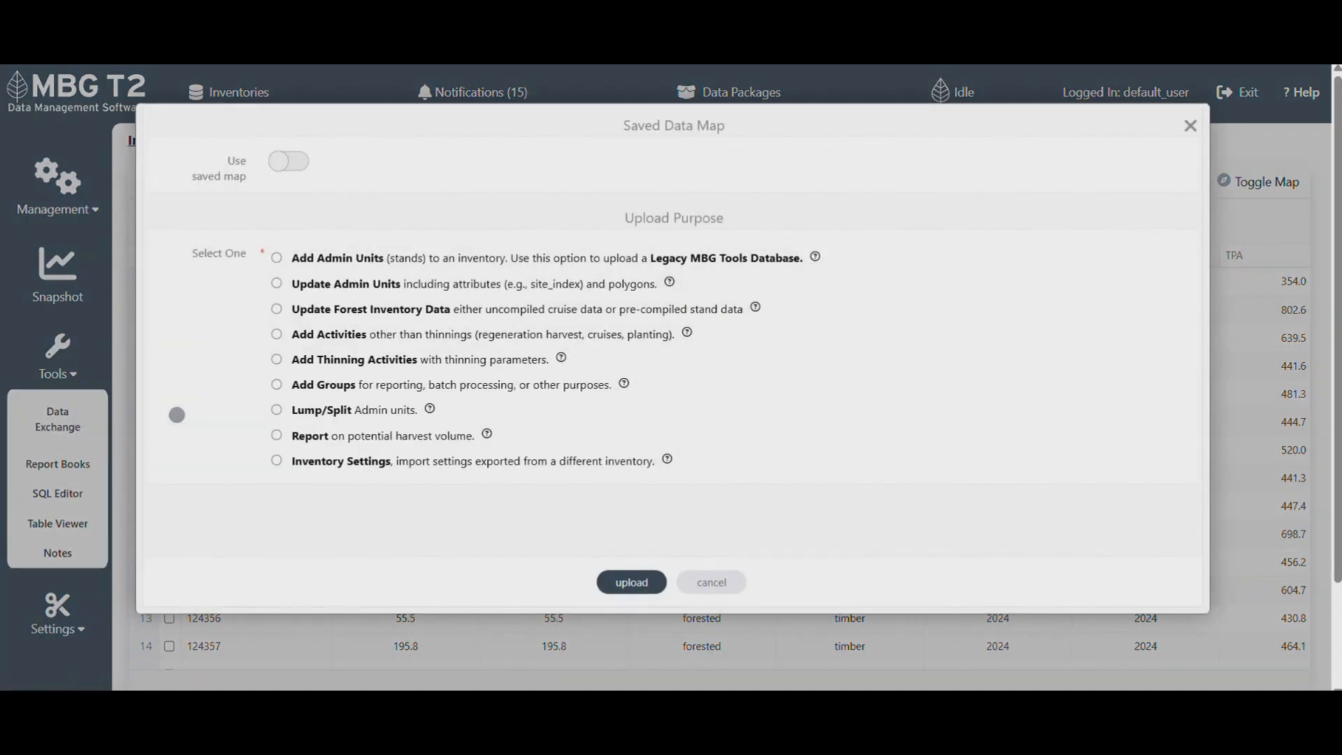
{"action": "left_click", "coordinate": [276, 334]}
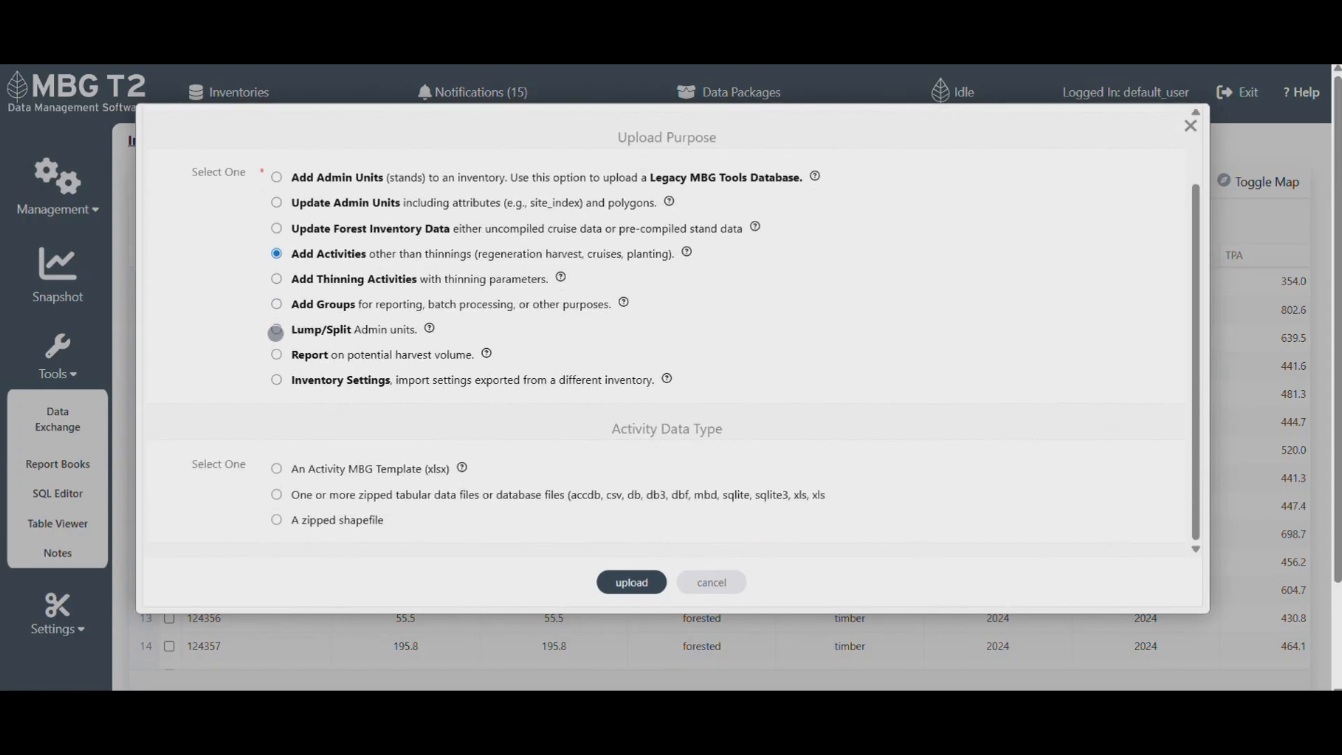
{"action": "left_click", "coordinate": [368, 469]}
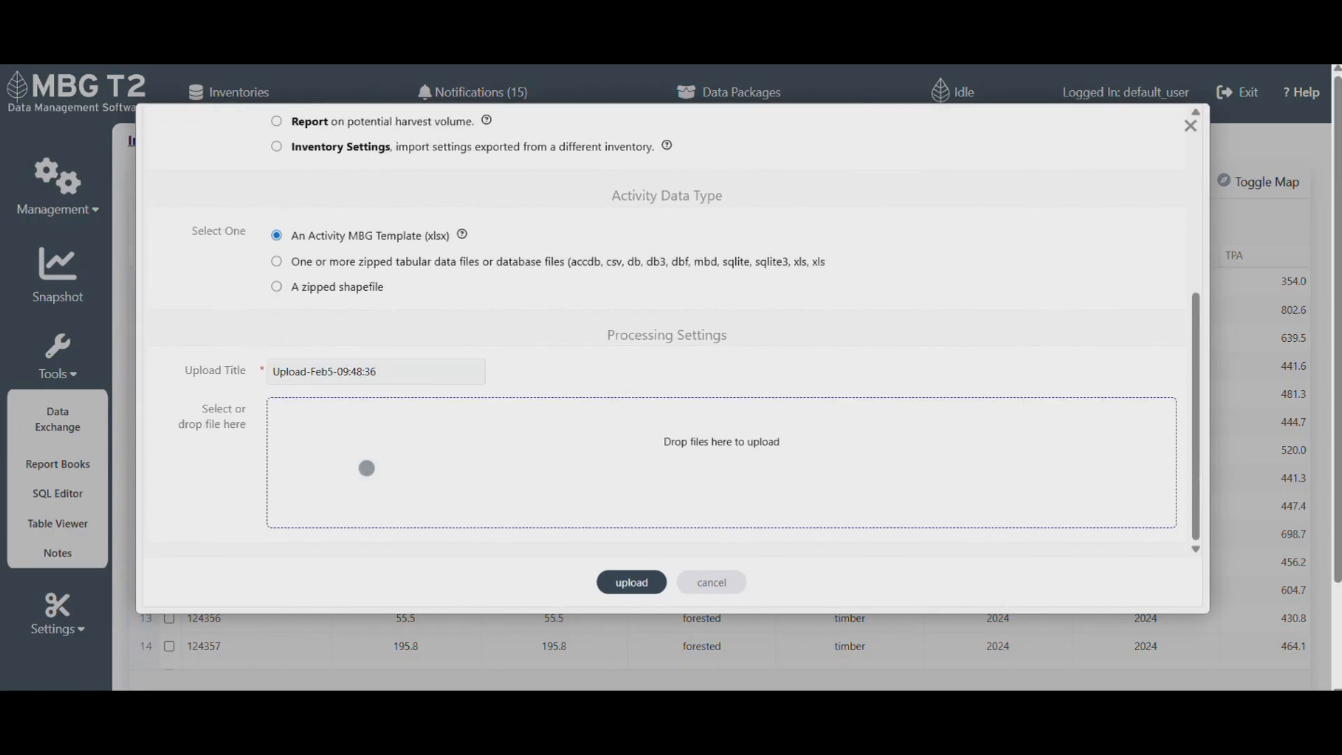
{"action": "left_click", "coordinate": [721, 461]}
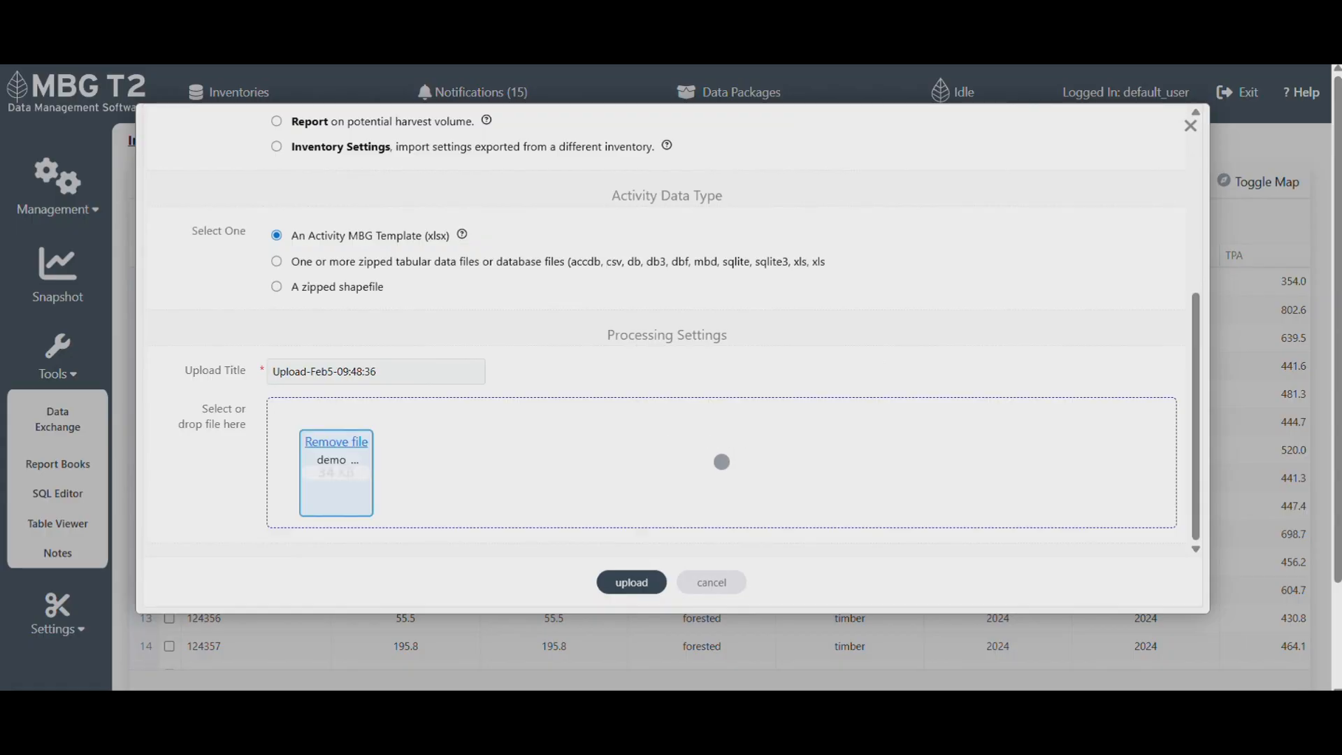
{"action": "left_click", "coordinate": [632, 582]}
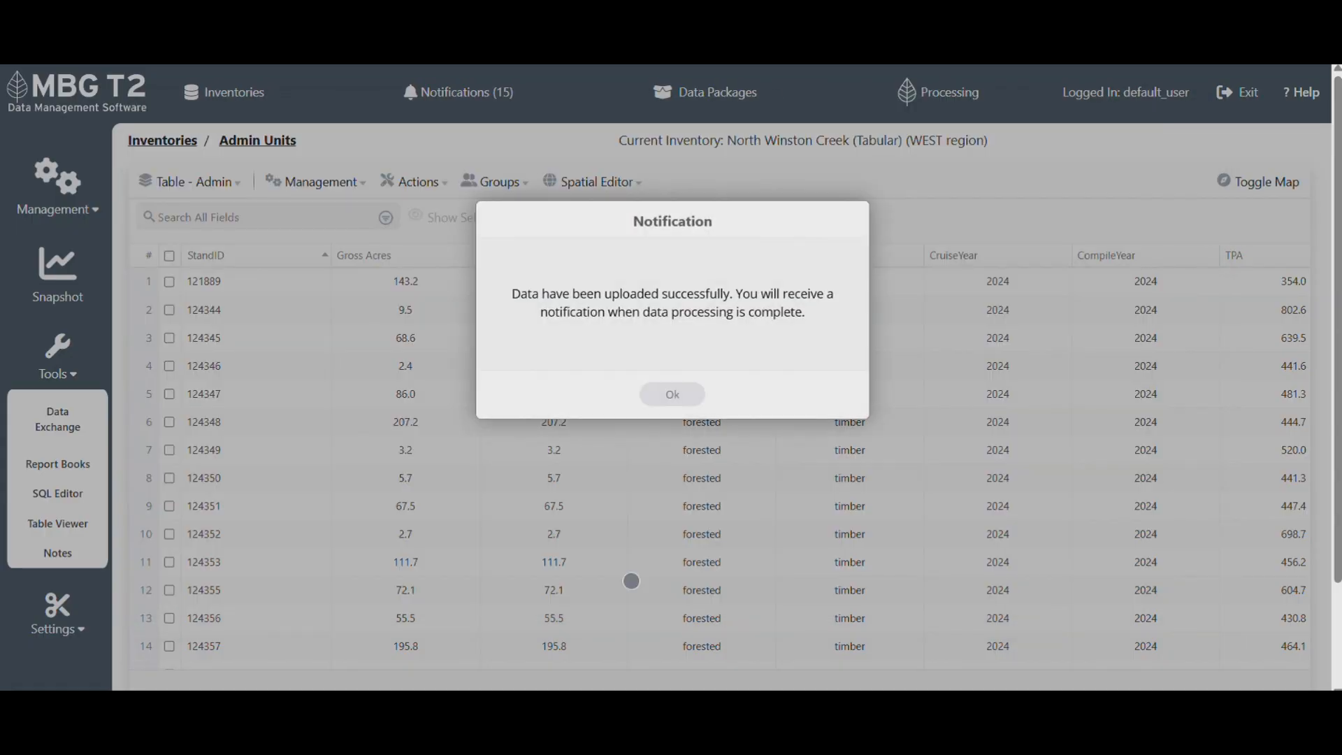
{"action": "left_click", "coordinate": [672, 395]}
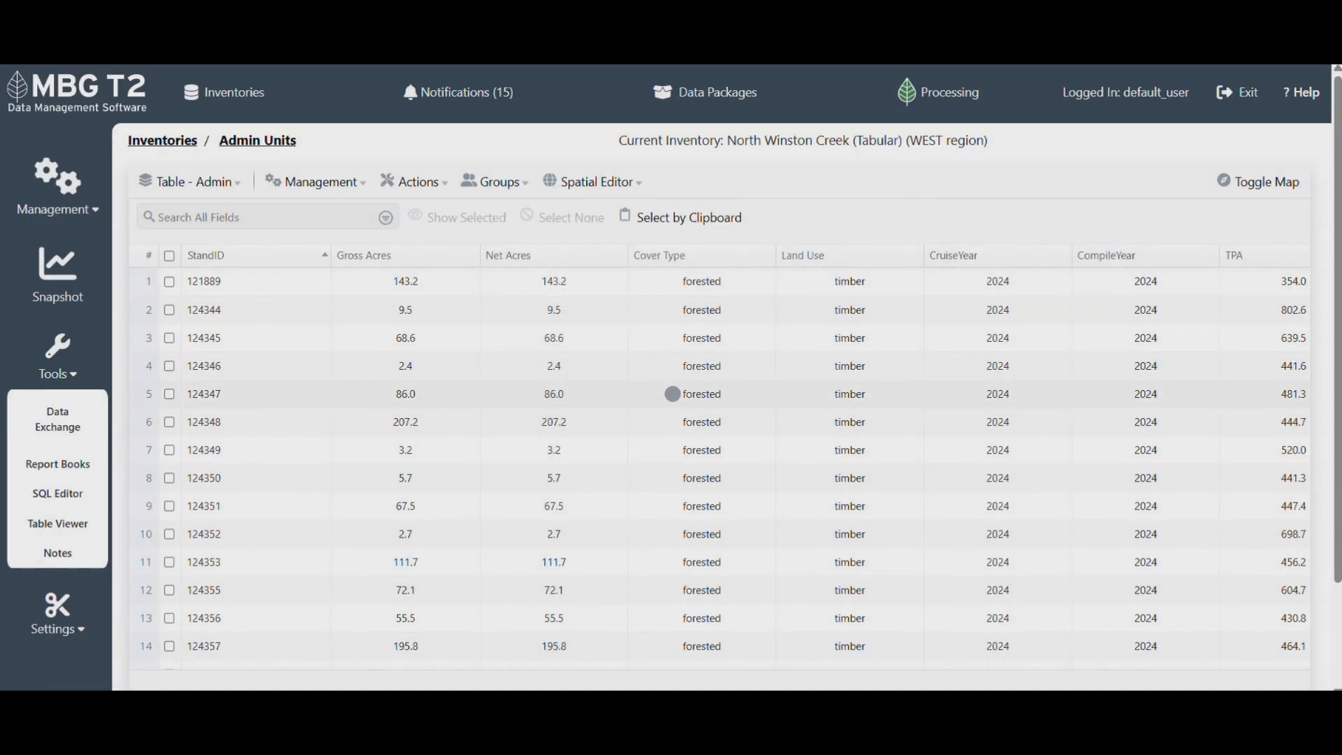
{"action": "left_click", "coordinate": [198, 179]}
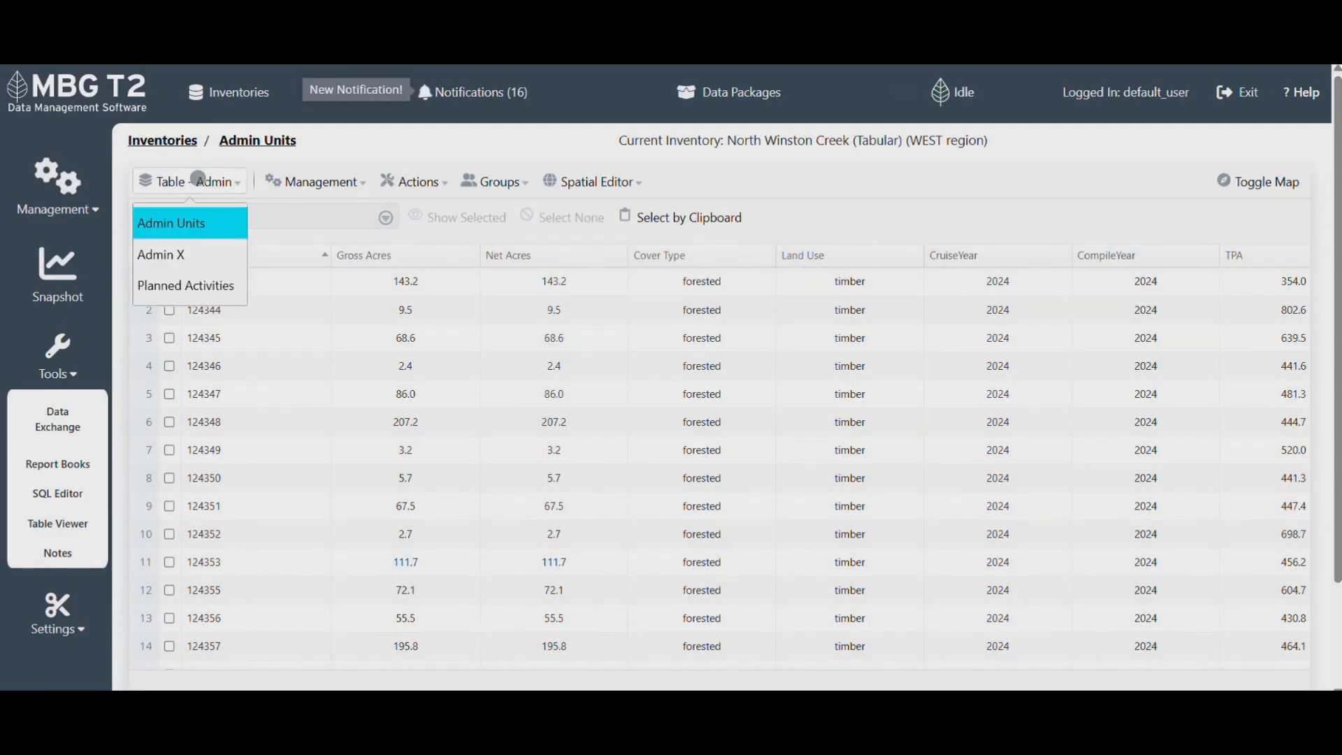
- Complete both planned activities, then sort Admin Units by StandID descending to show temp_deplete1 and temp_deplete2
{"action": "left_click", "coordinate": [186, 286]}
{"action": "left_click", "coordinate": [170, 256]}
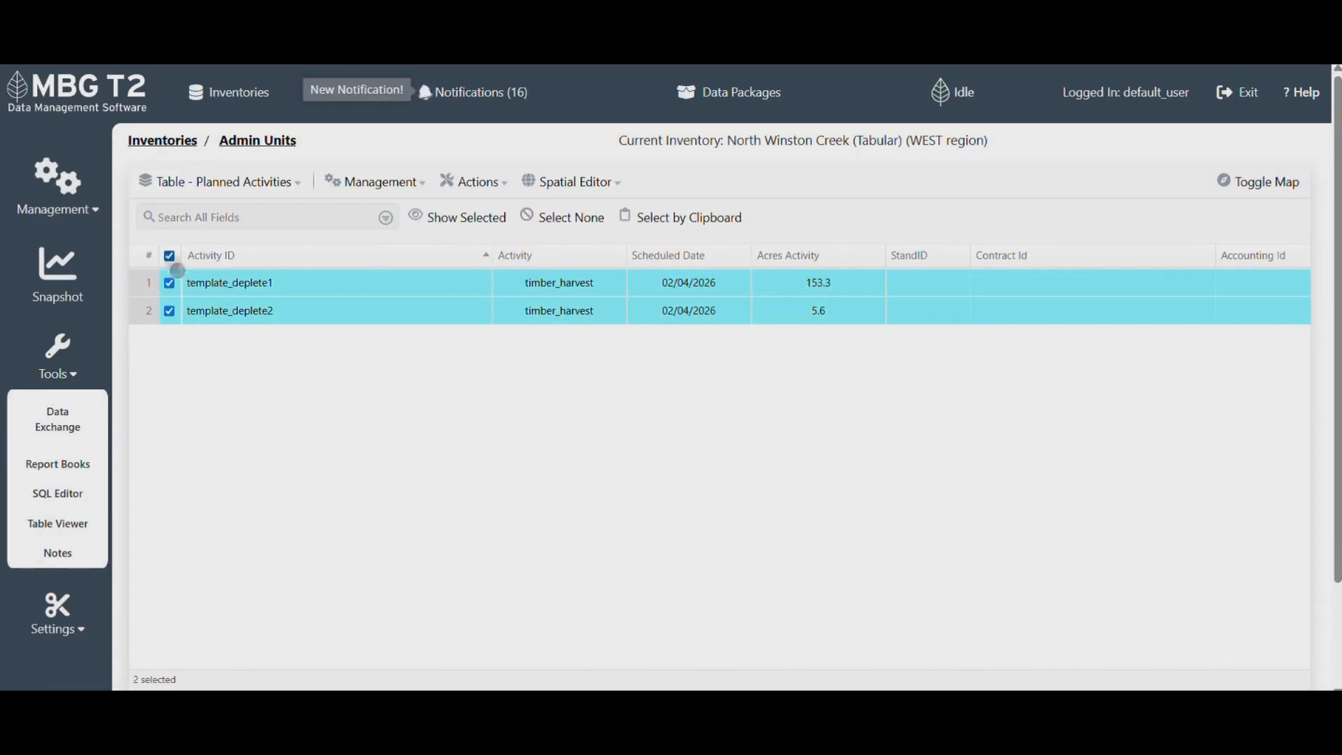
{"action": "left_click", "coordinate": [481, 180]}
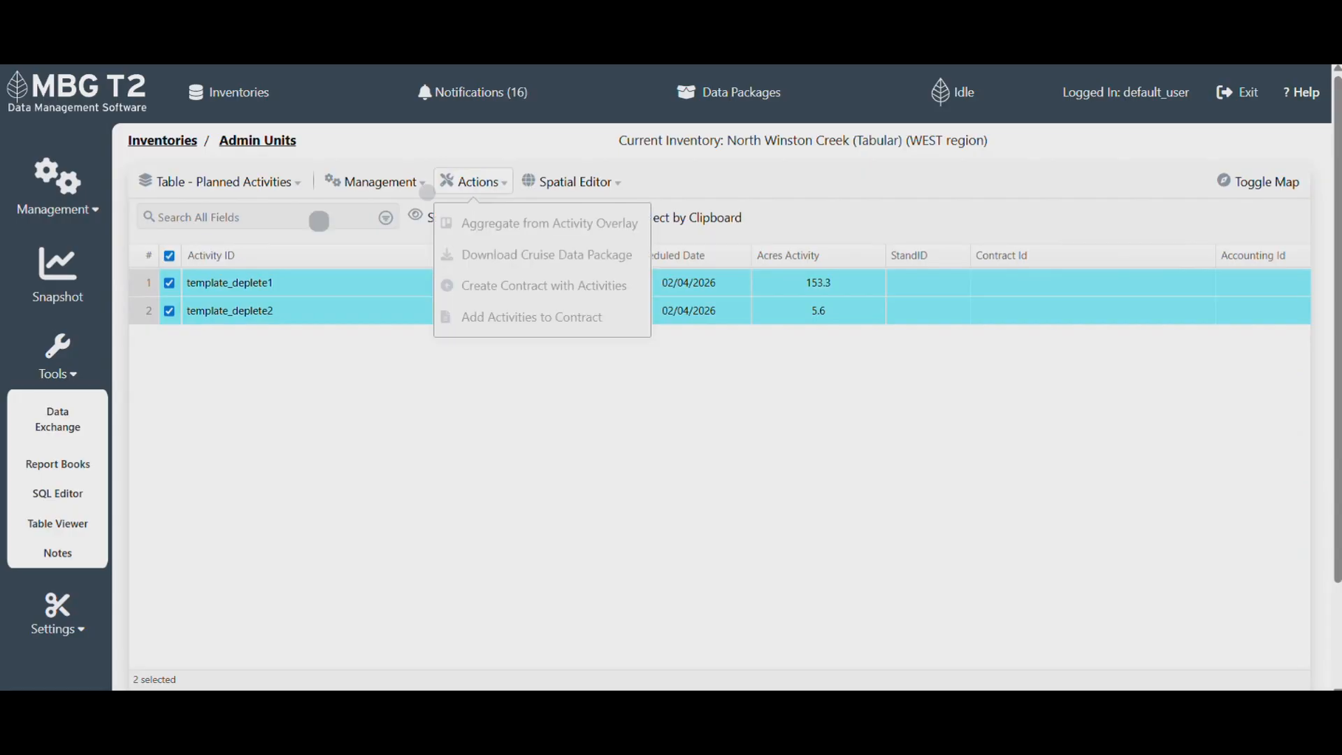
{"action": "left_click", "coordinate": [376, 180]}
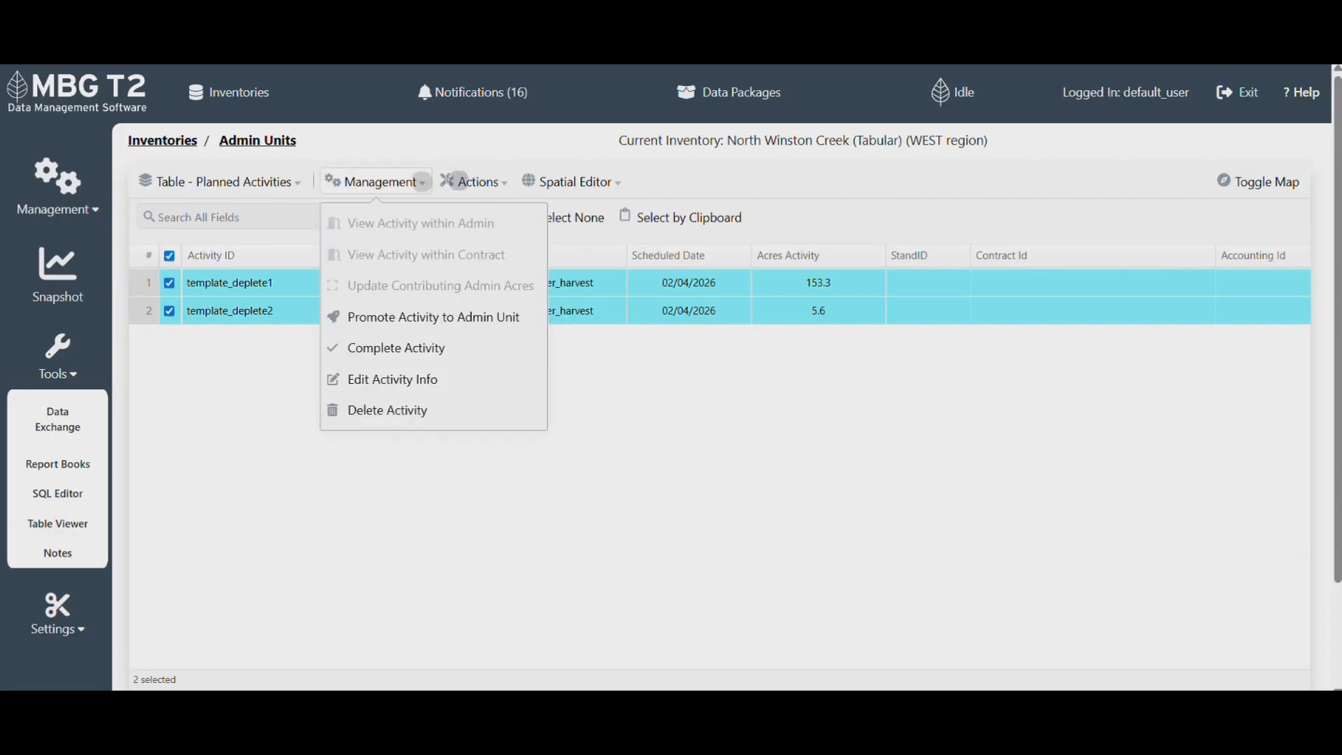
{"action": "left_click", "coordinate": [439, 348]}
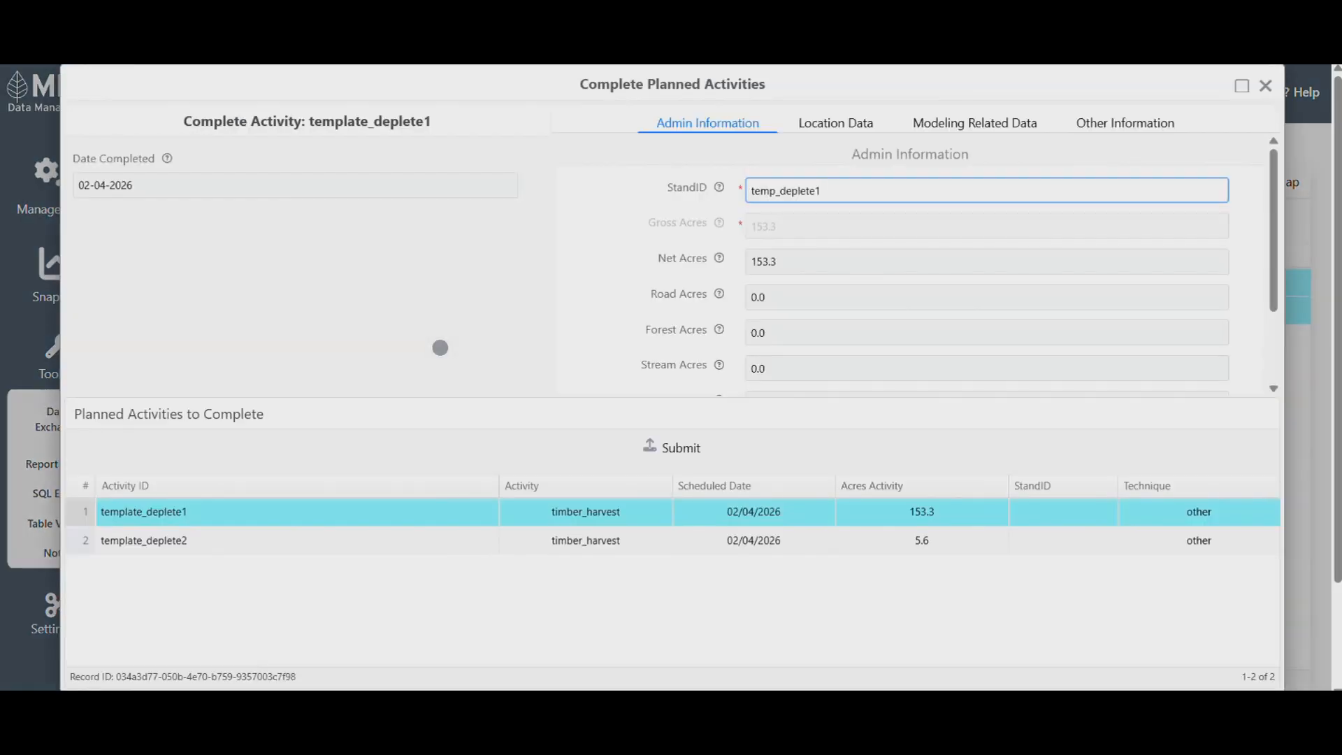
{"action": "left_click", "coordinate": [668, 446]}
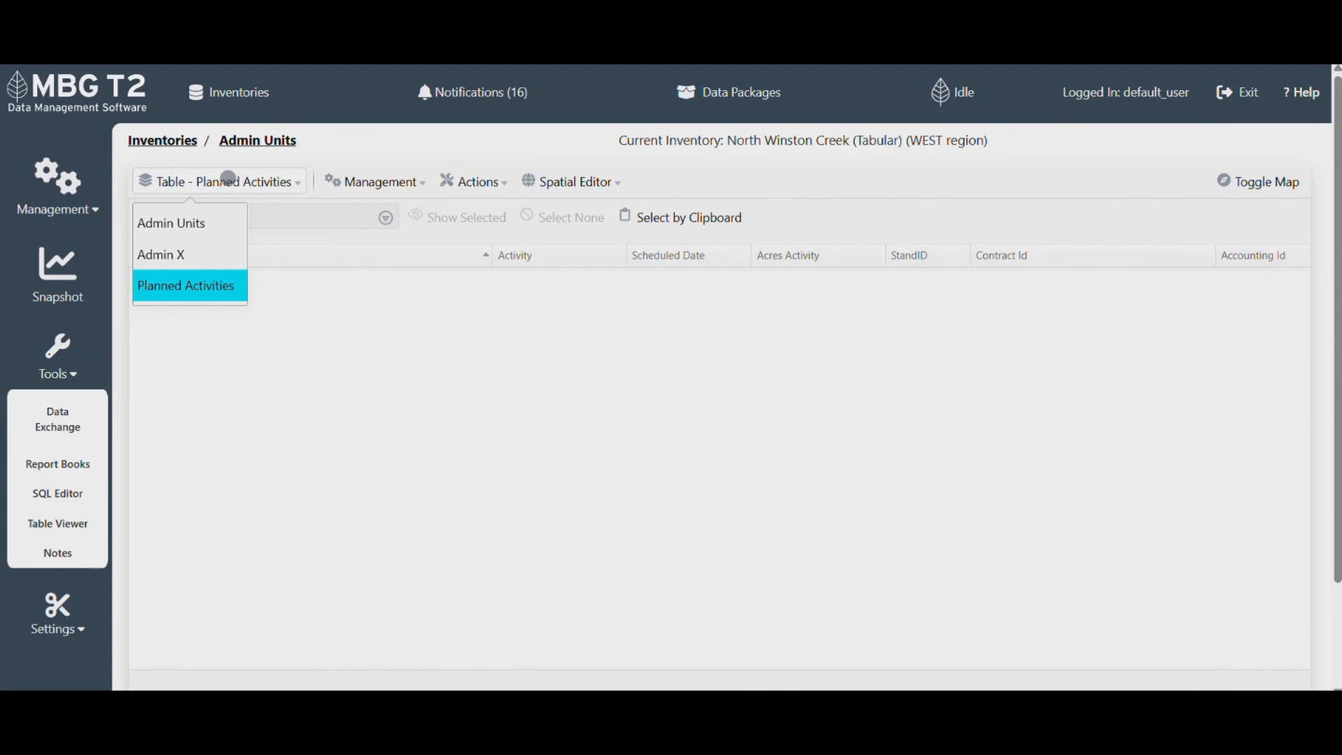
{"action": "left_click", "coordinate": [183, 222]}
{"action": "left_click", "coordinate": [257, 256]}
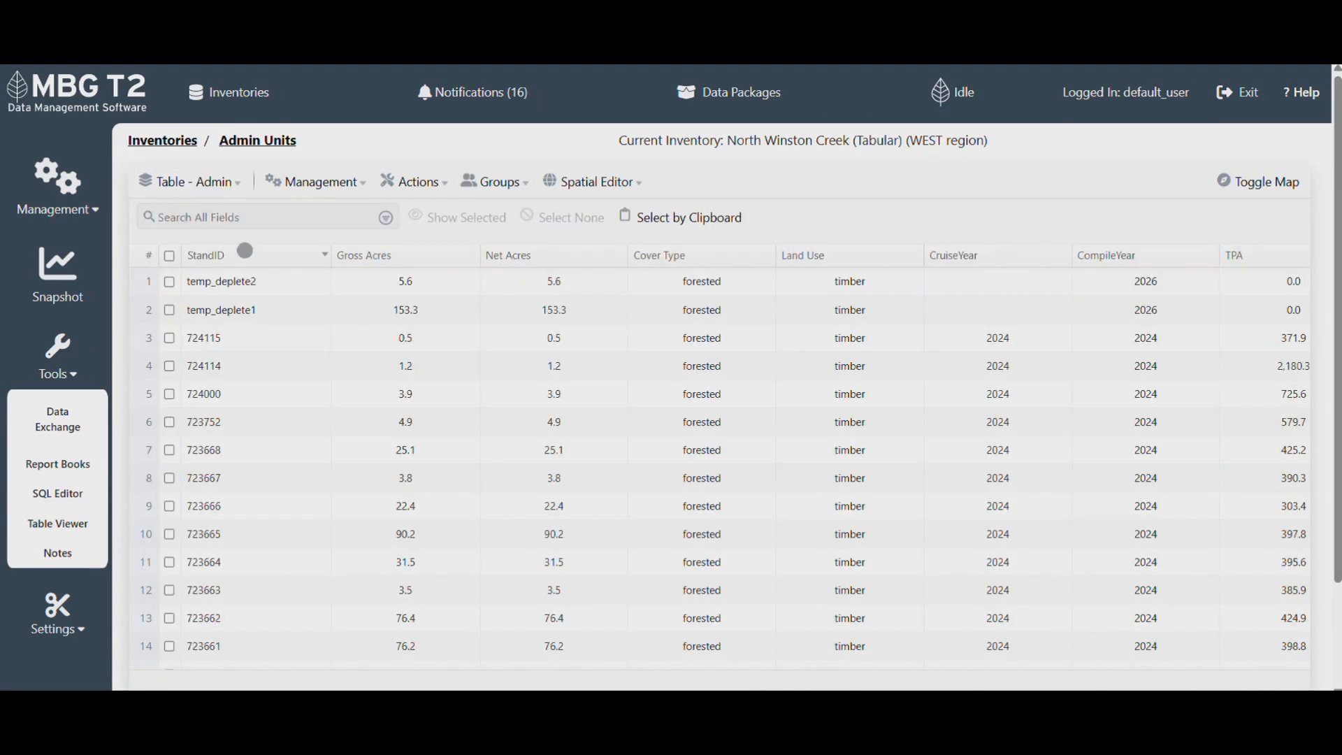